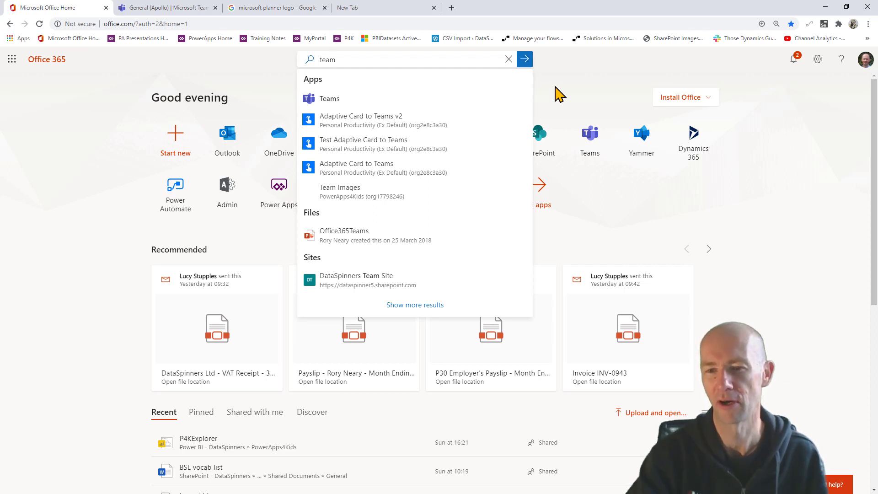
- Close the search suggestions, open Microsoft Teams from the Office 365 home page and find the Apollo team's General channel
click(558, 93)
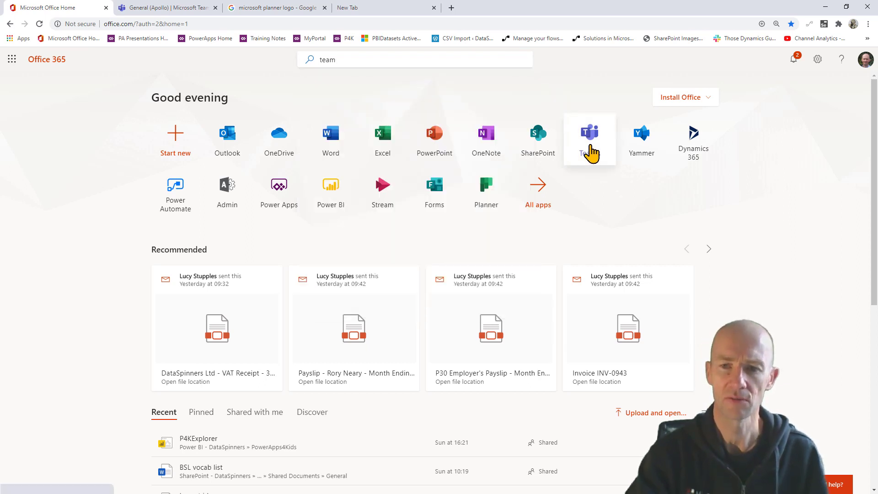
click(590, 151)
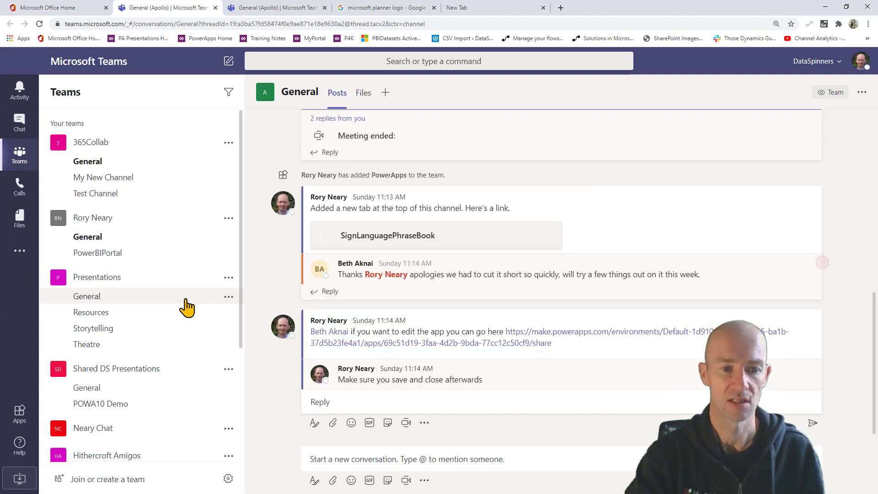
scroll(186, 306, down, 2)
scroll(187, 305, down, 2)
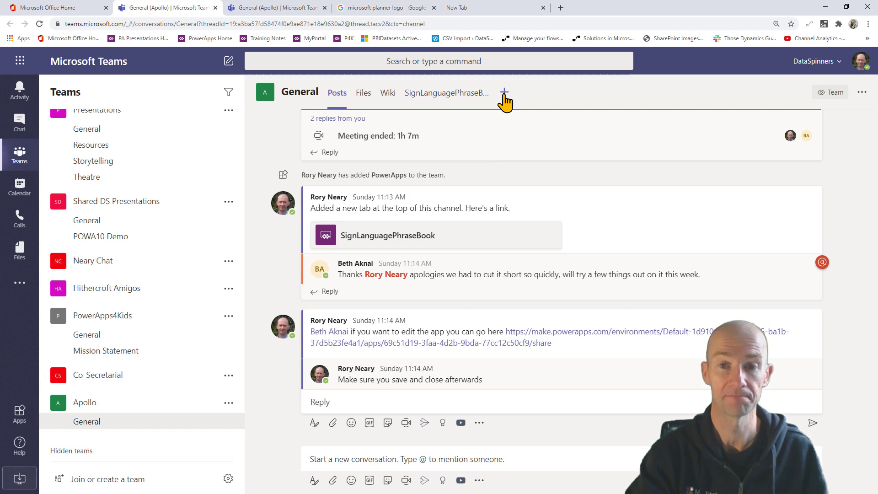
- Search the available channel tabs for "pla" and choose Planner as the new tab for Apollo's General channel
click(491, 103)
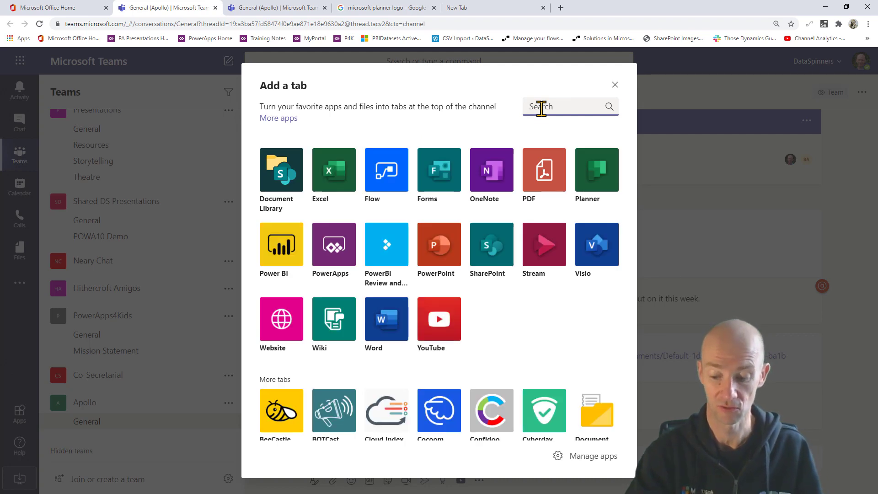
text(pla)
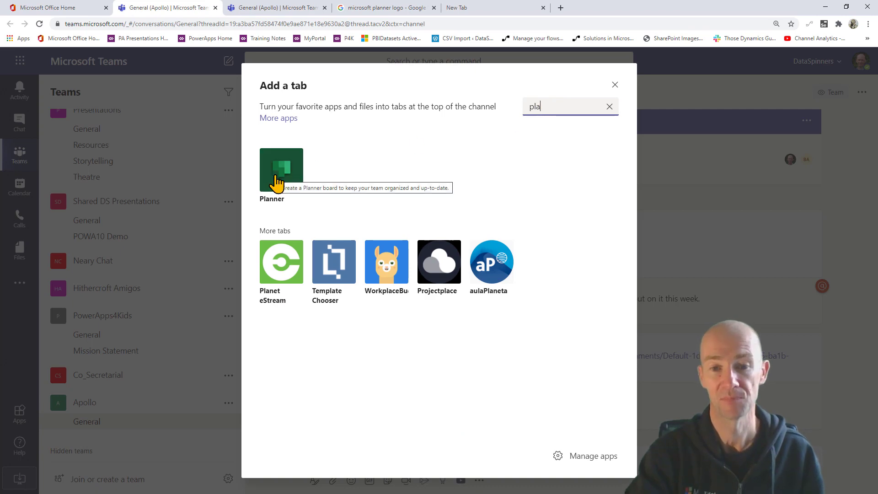
click(277, 175)
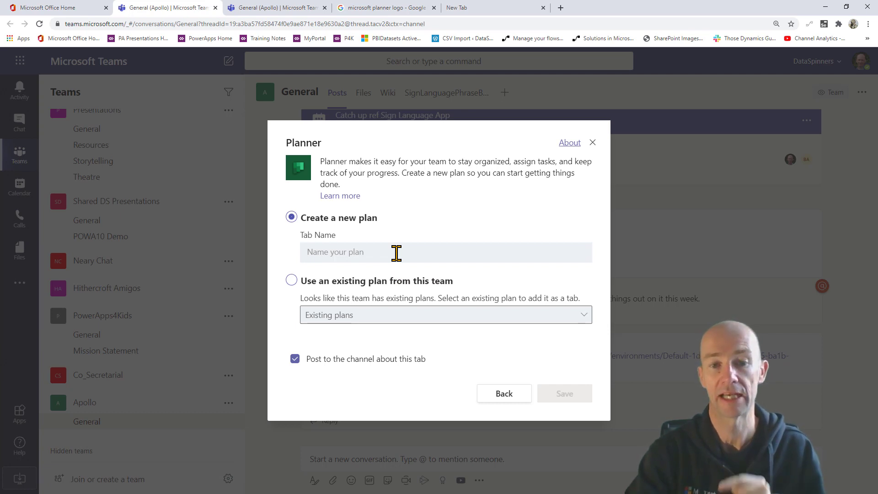
- Name the new plan Sign Language and save it as a channel tab, keeping the channel post option on
click(396, 252)
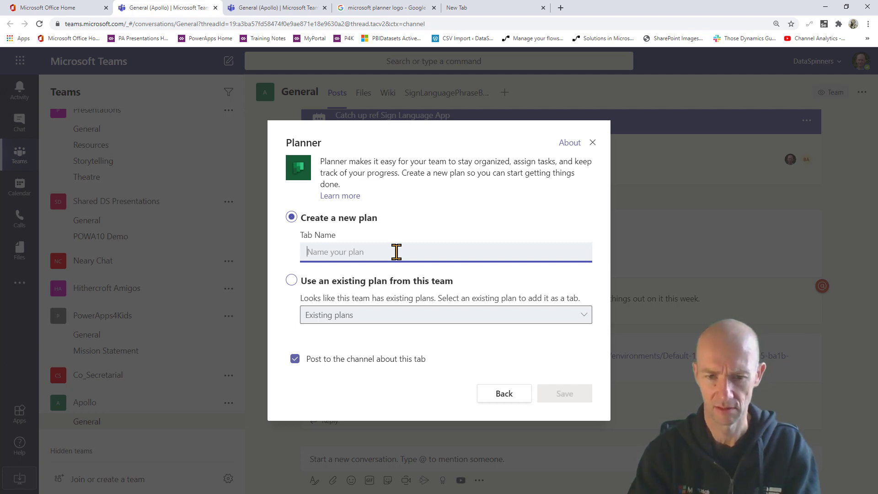
text(Sign Lanu)
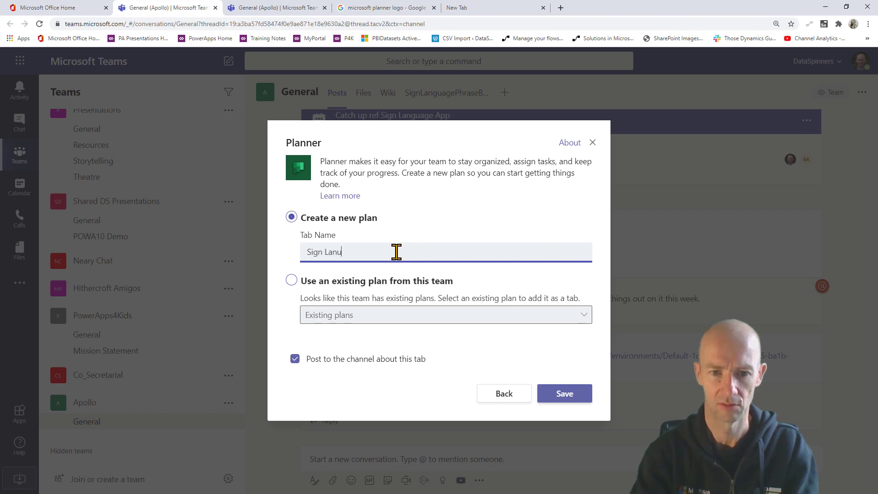
key(BackSpace)
text(gu)
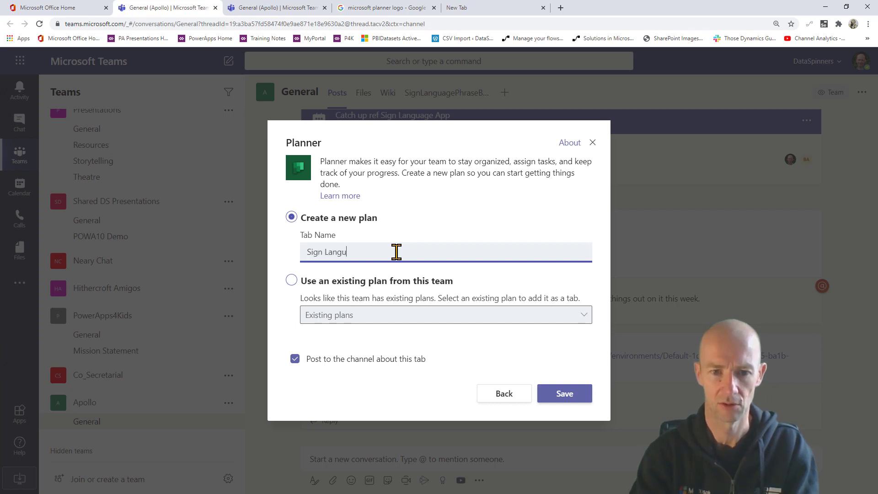
text(age)
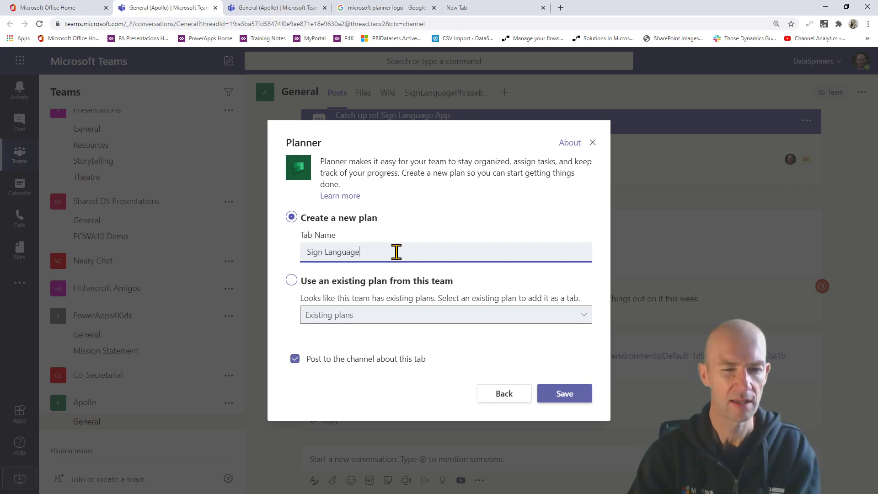
key(Left)
key(Left)
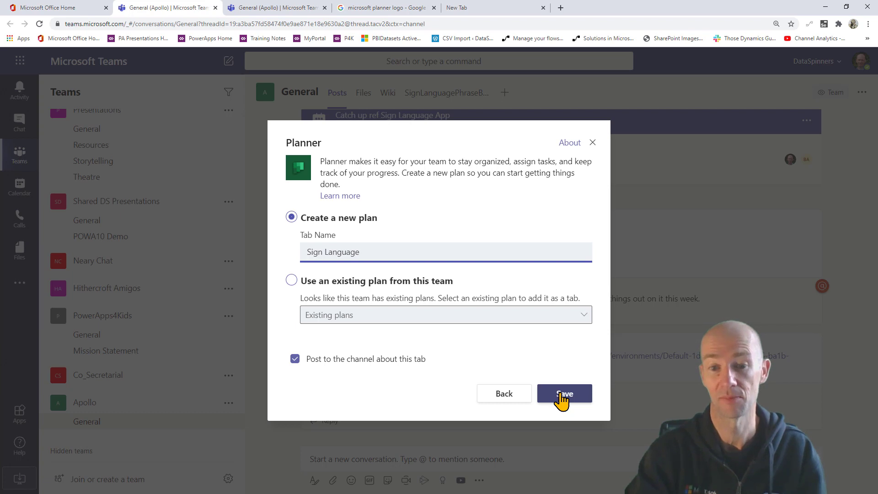
click(561, 400)
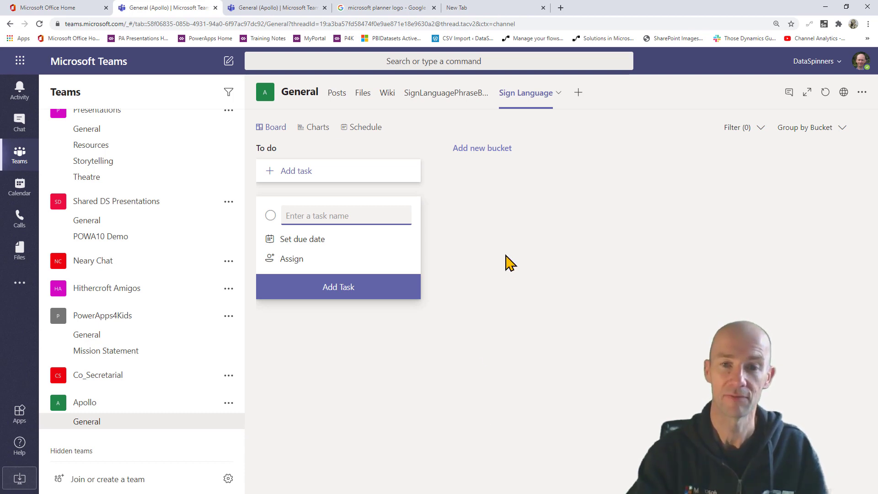
- Check the SignLanguagePhraseBook app in the channel and open the Sign Language plan on the Planner website at a larger zoom
click(421, 96)
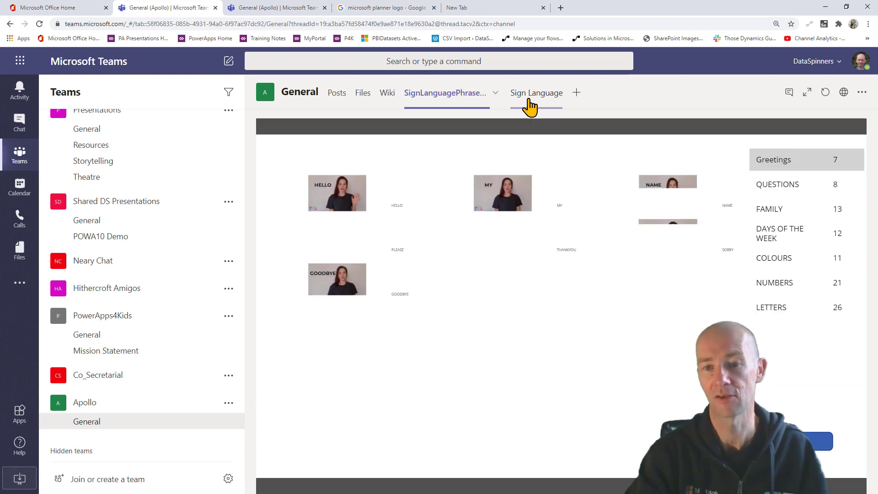
click(530, 100)
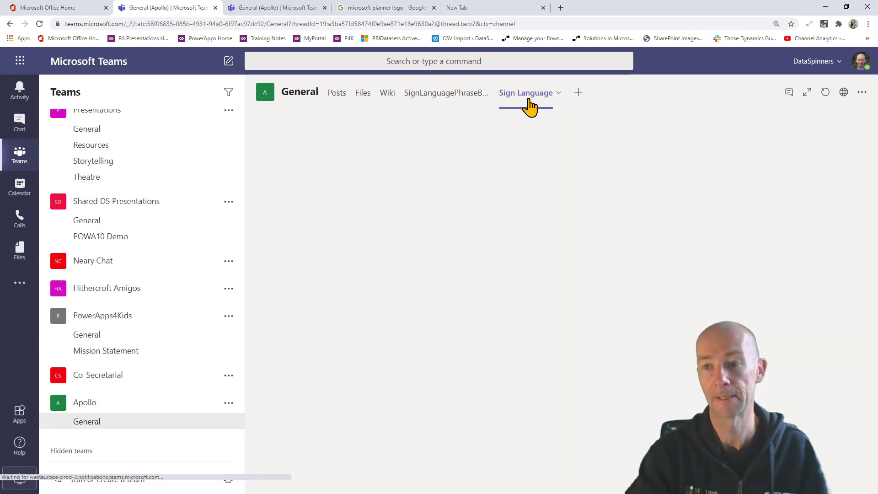
click(844, 93)
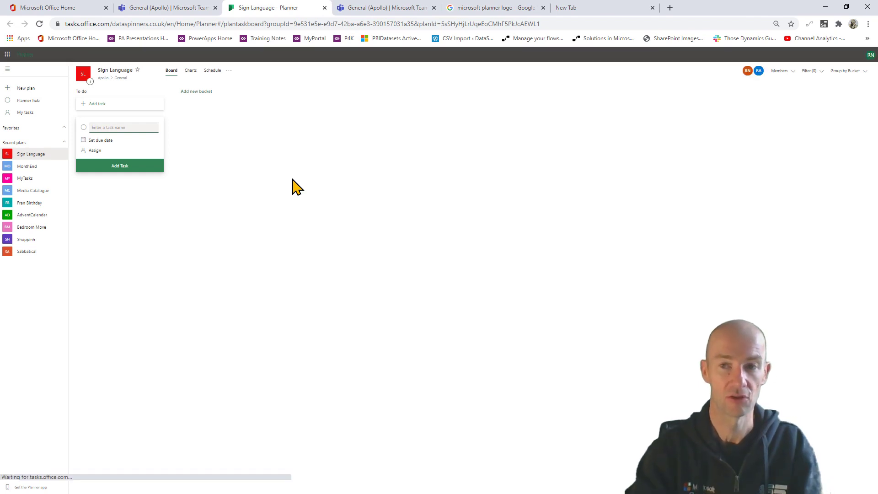
key(ctrl+plus)
key(ctrl+plus)
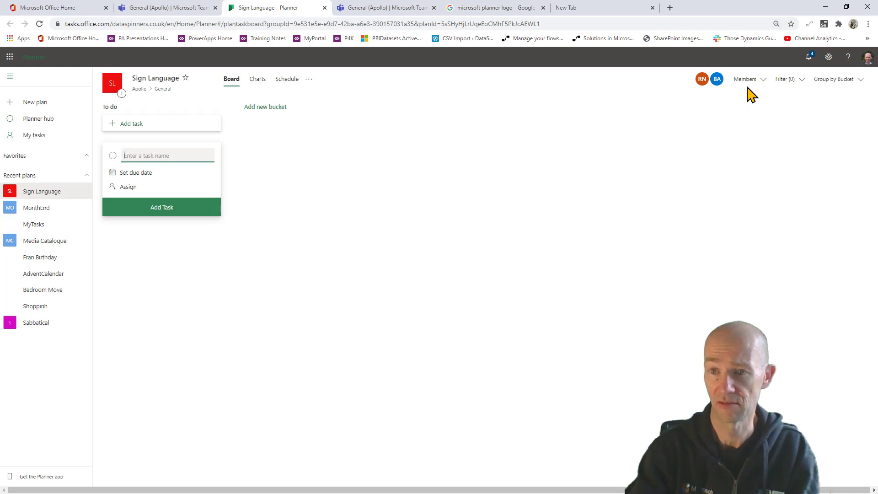
- Review the plan's member list and the My tasks board, and return to the Sign Language plan
click(749, 86)
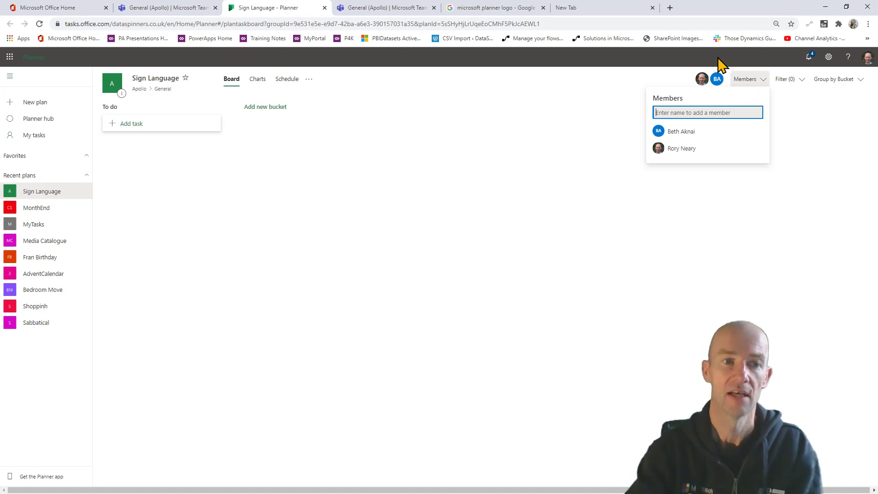
click(151, 213)
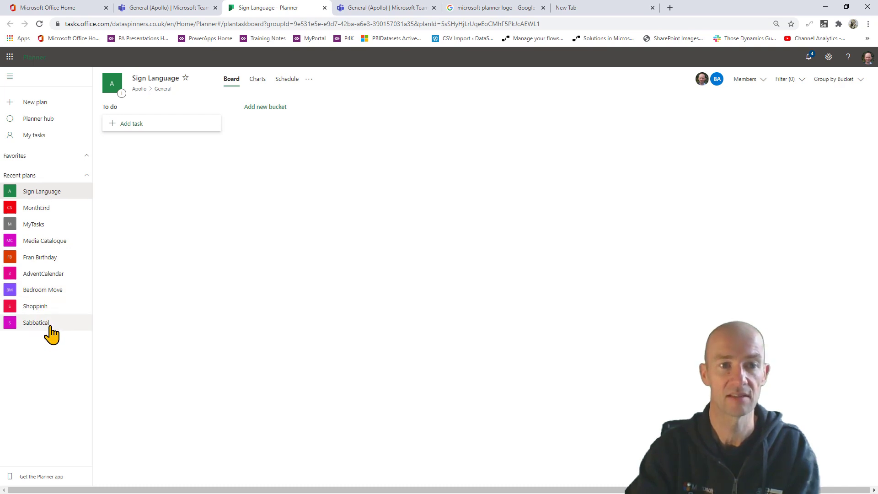
click(47, 136)
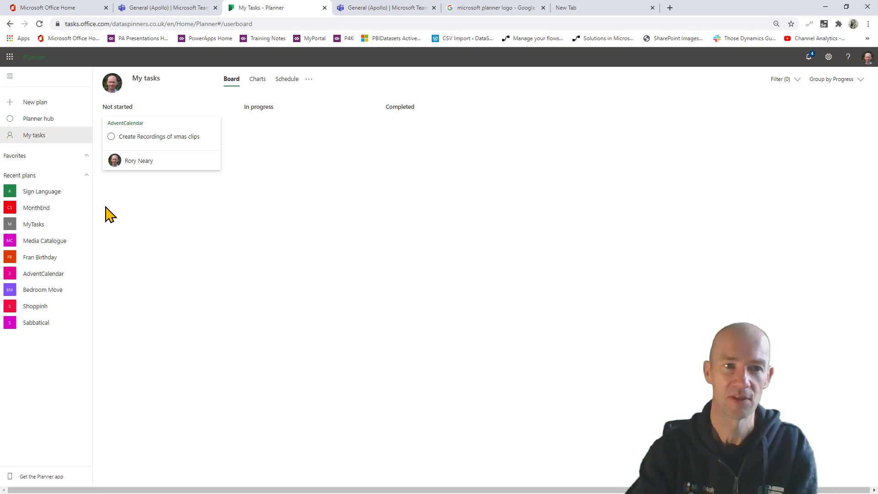
click(46, 191)
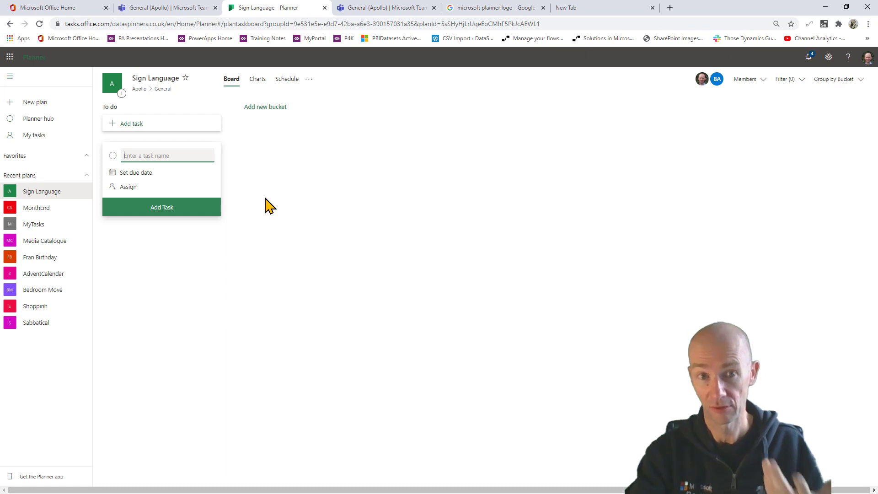
- Add a bucket named Backlog to the Sign Language board and move it ahead of To do
click(267, 109)
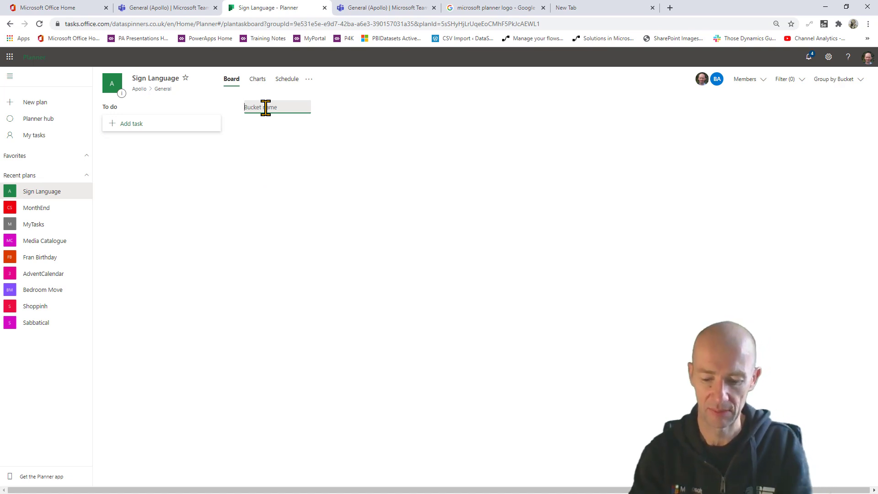
text(Backlog)
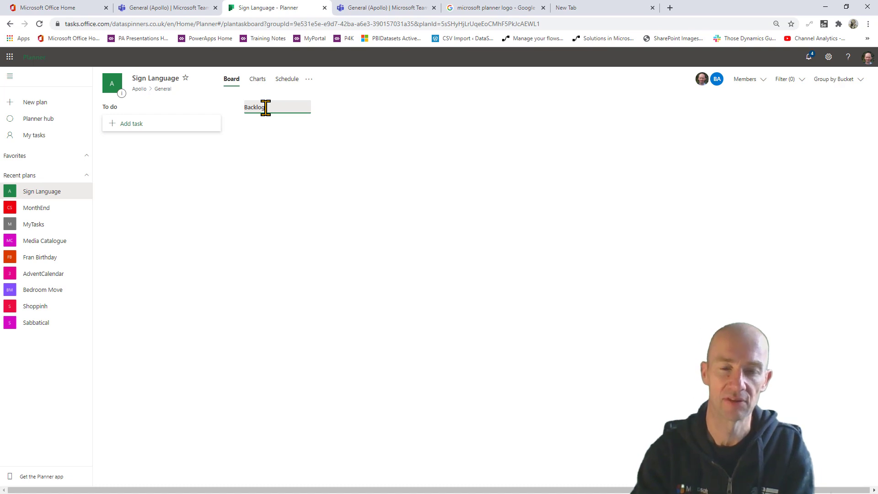
key(Return)
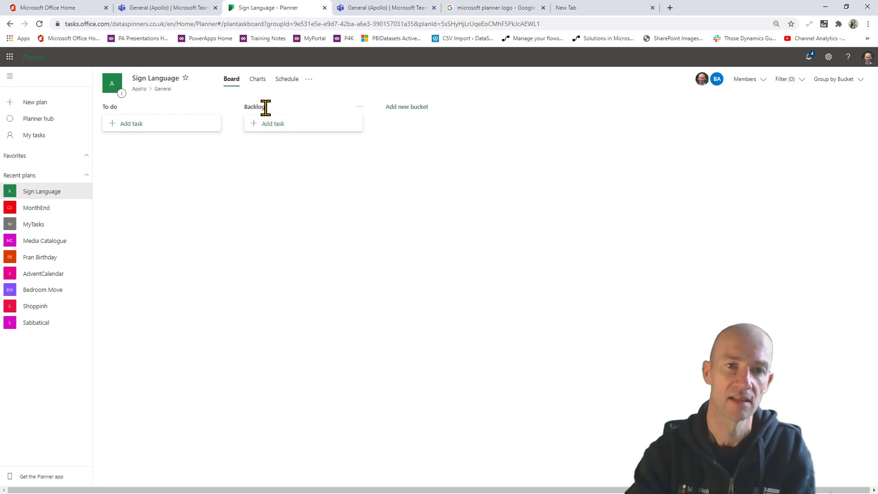
drag(297, 113, 161, 126)
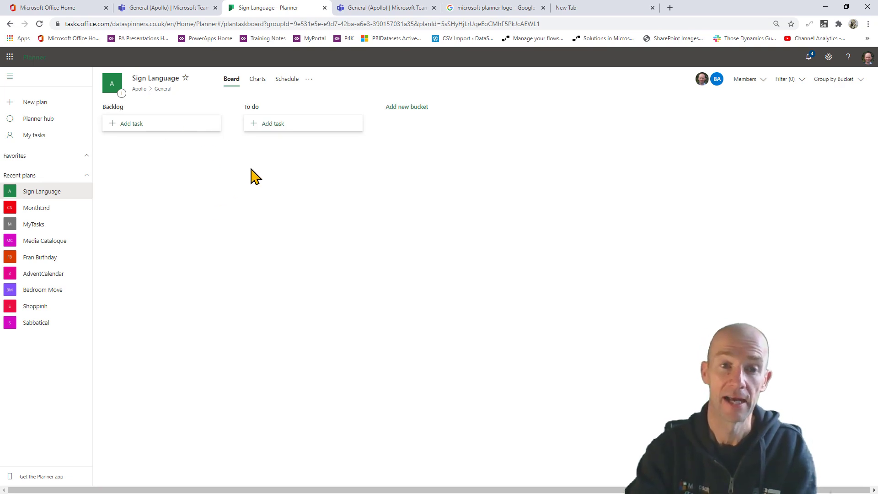
- Add a bucket named Blocked after the To do bucket
click(408, 108)
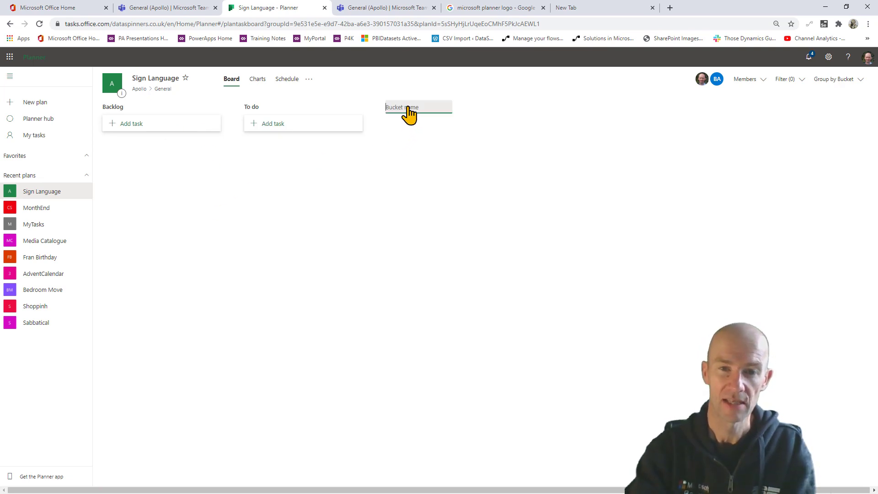
text(Bloke)
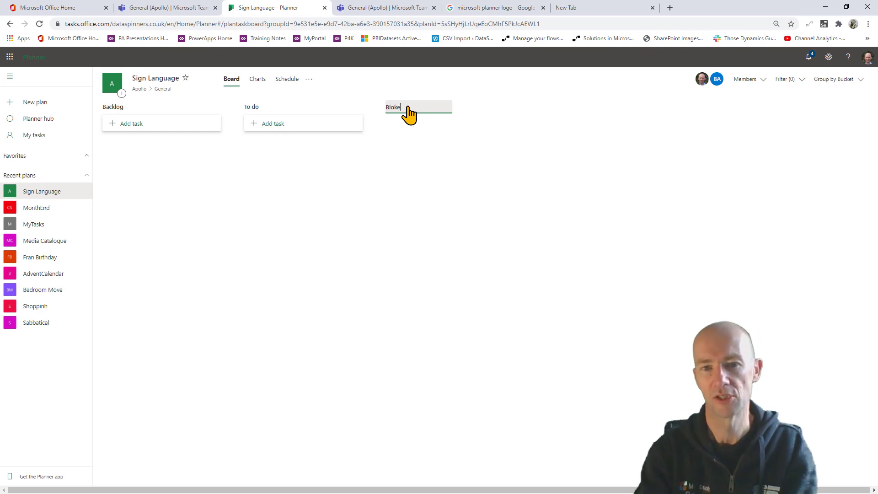
key(BackSpace)
text(cked)
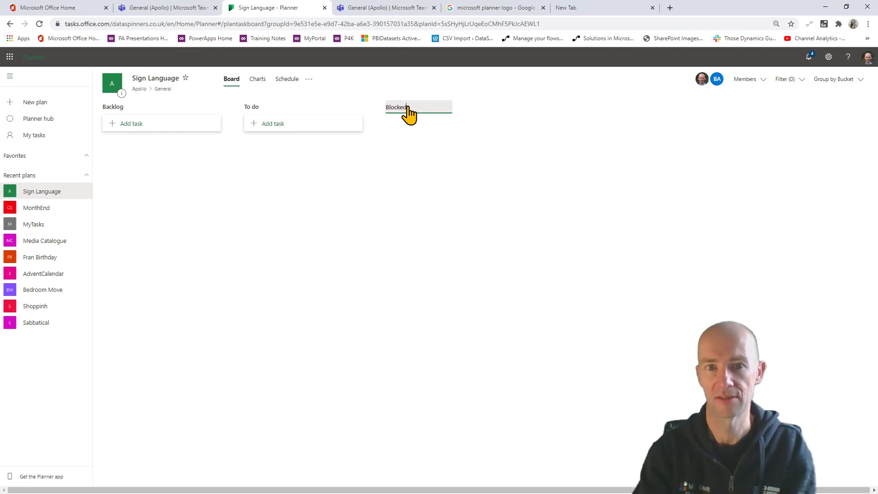
key(Return)
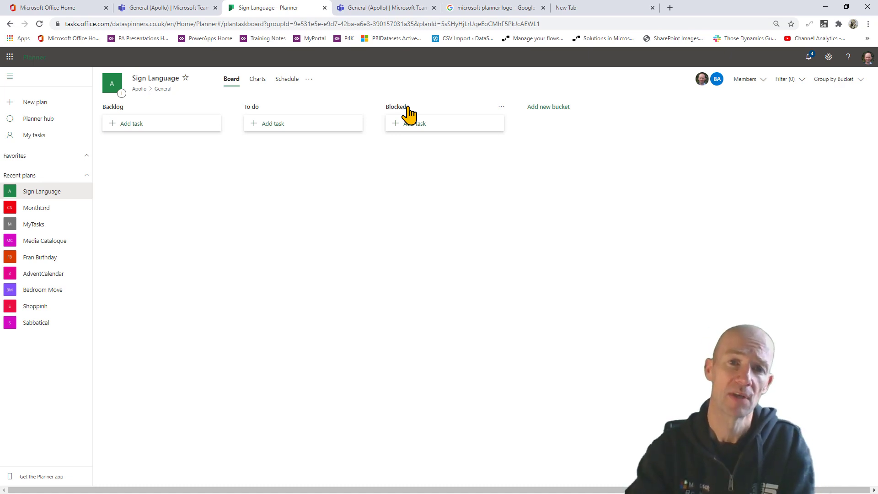
drag(406, 108, 643, 121)
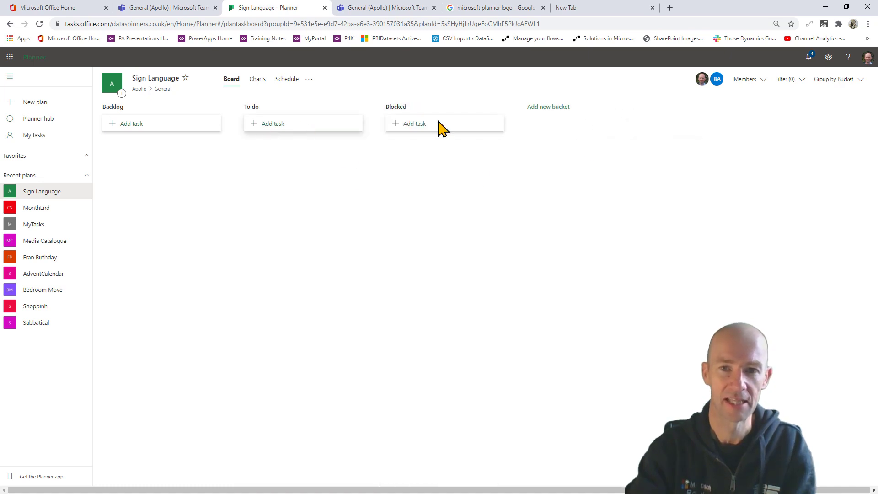
- Add a bucket named Done after the Blocked bucket
click(559, 116)
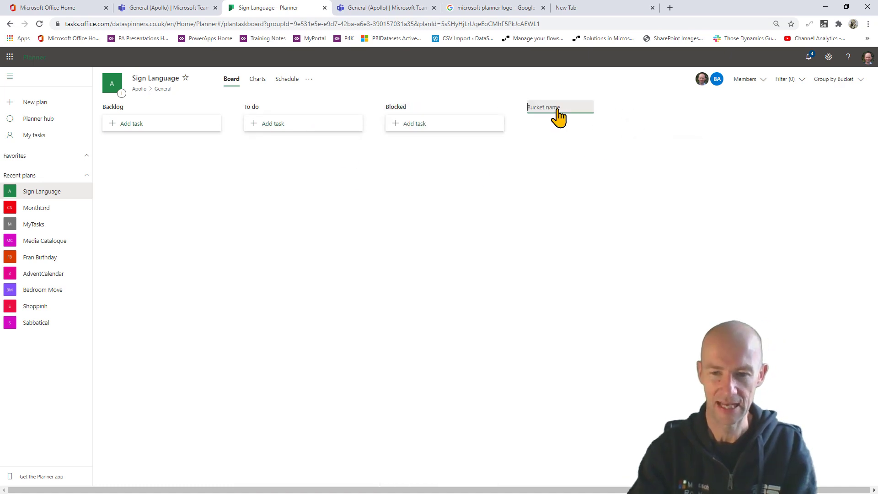
text(Done)
key(Return)
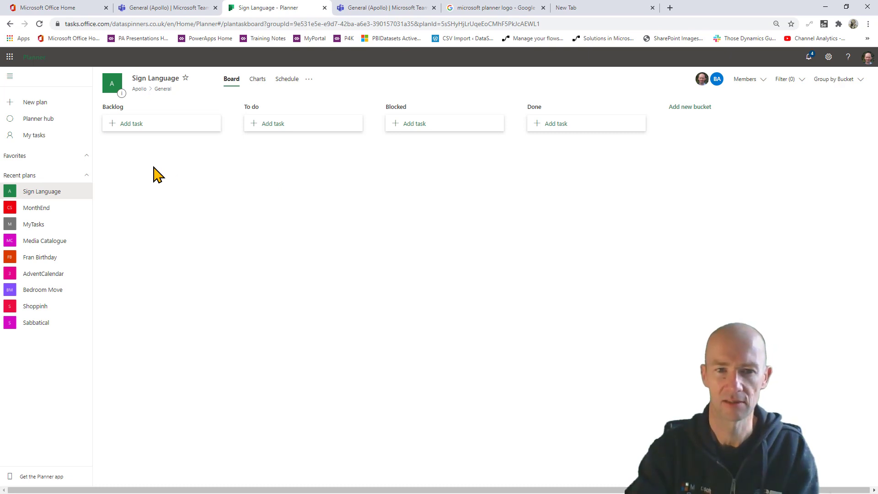
- Add a bucket named In Progress and move it between the To do and Blocked buckets
click(685, 109)
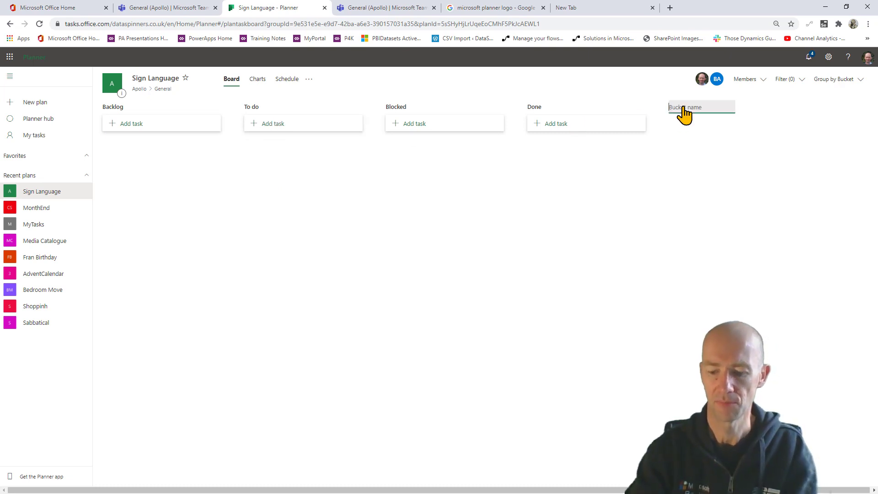
text(In Progress)
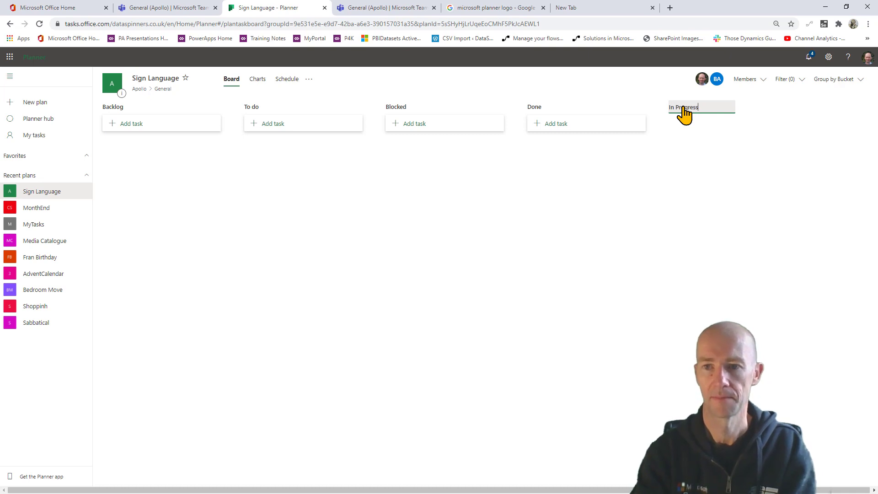
key(Return)
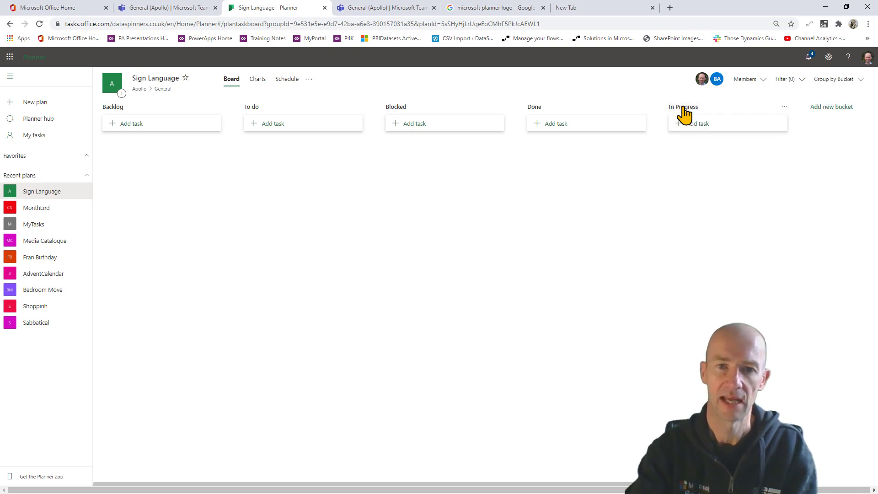
drag(684, 110, 436, 117)
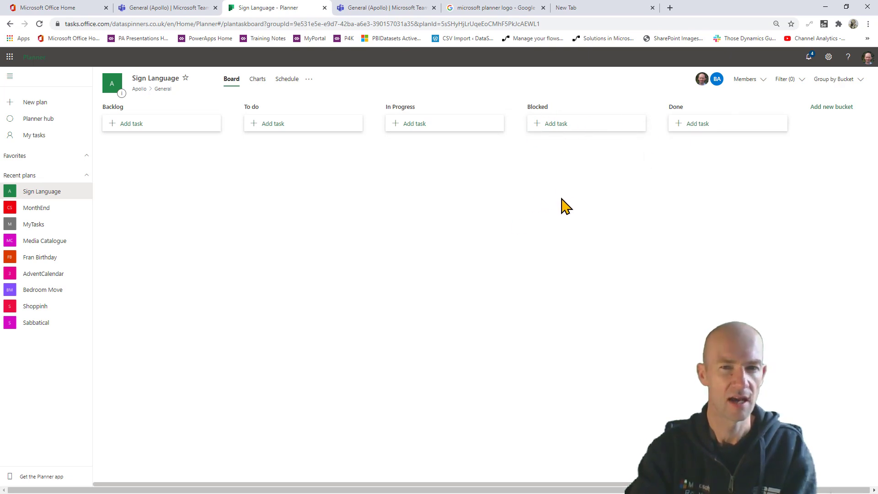
- Move the Blocked bucket ahead of Backlog and delete the To do bucket
drag(562, 112, 157, 121)
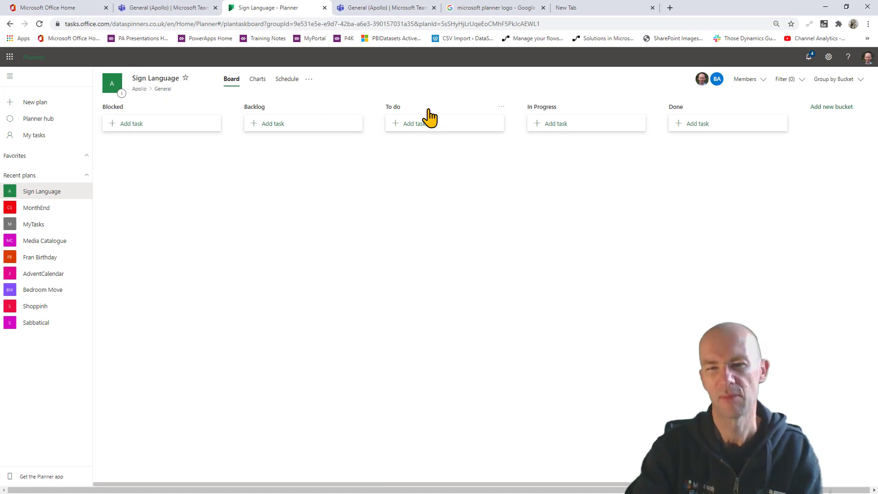
click(501, 109)
click(464, 136)
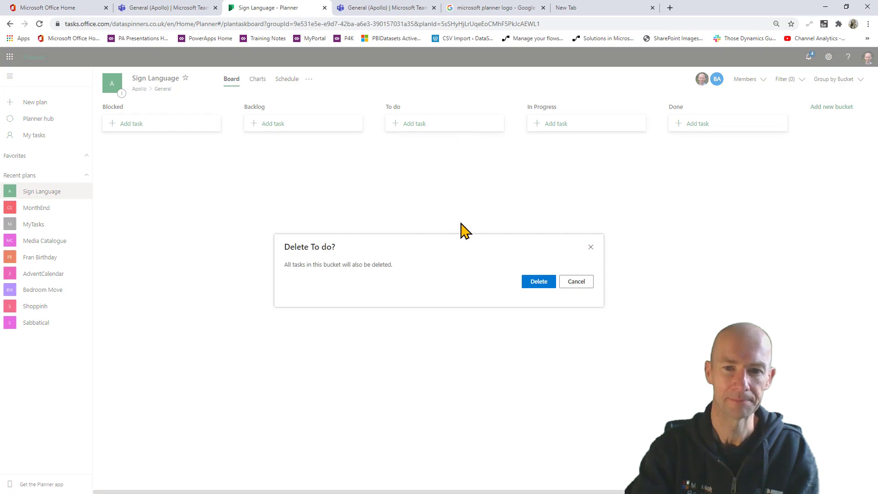
click(538, 282)
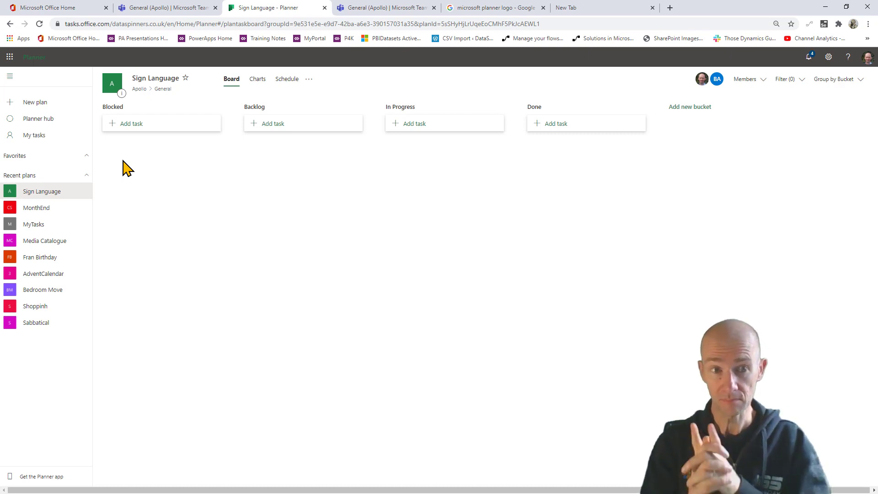
- Add a task named "Wash the dishes" to the Backlog bucket
click(138, 124)
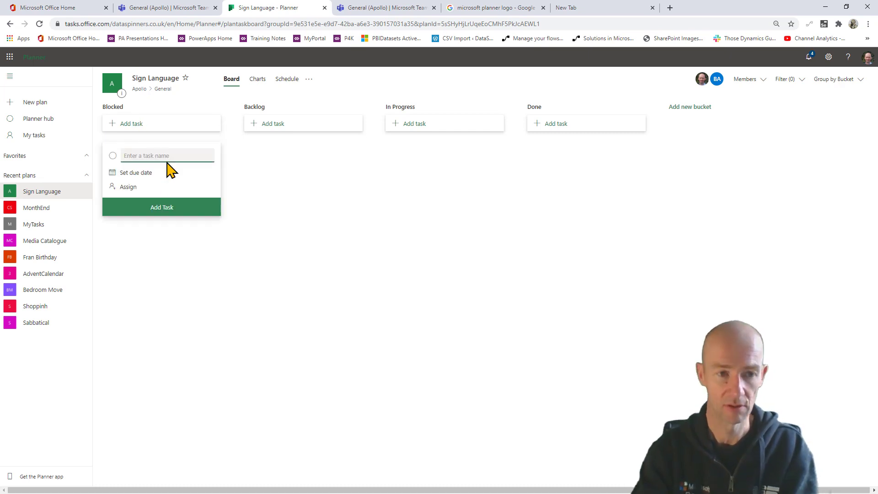
key(Escape)
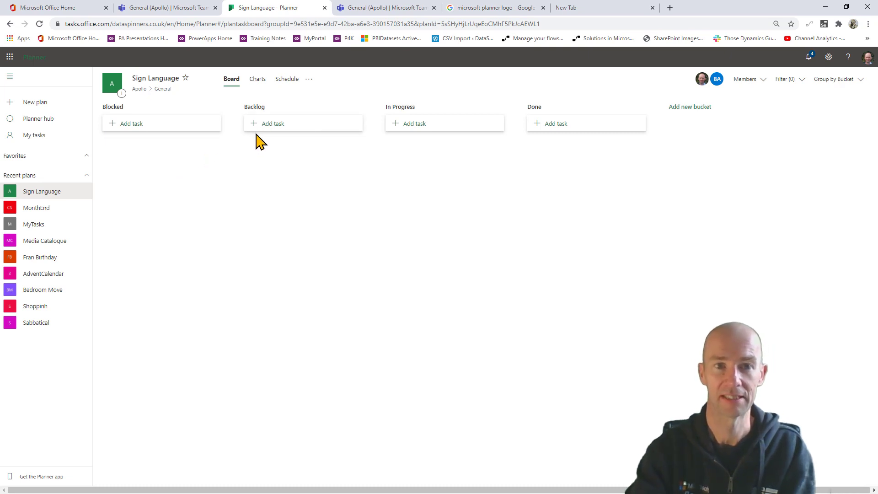
click(273, 124)
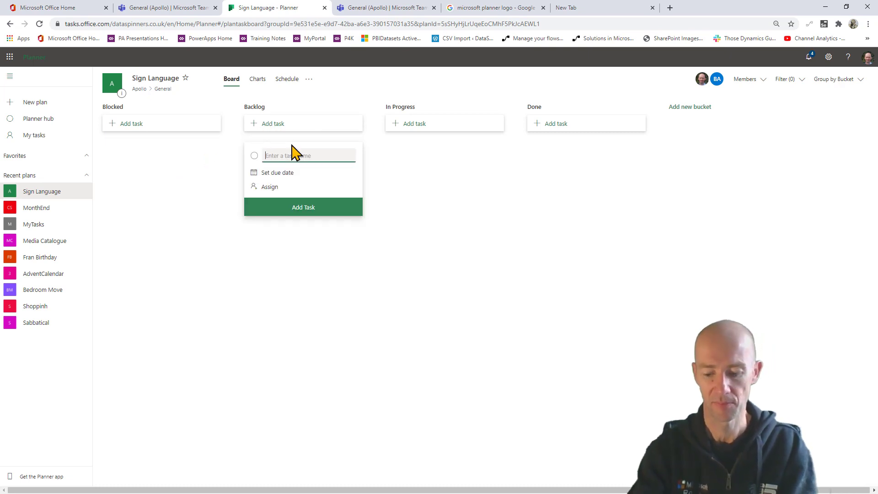
text(Wash the)
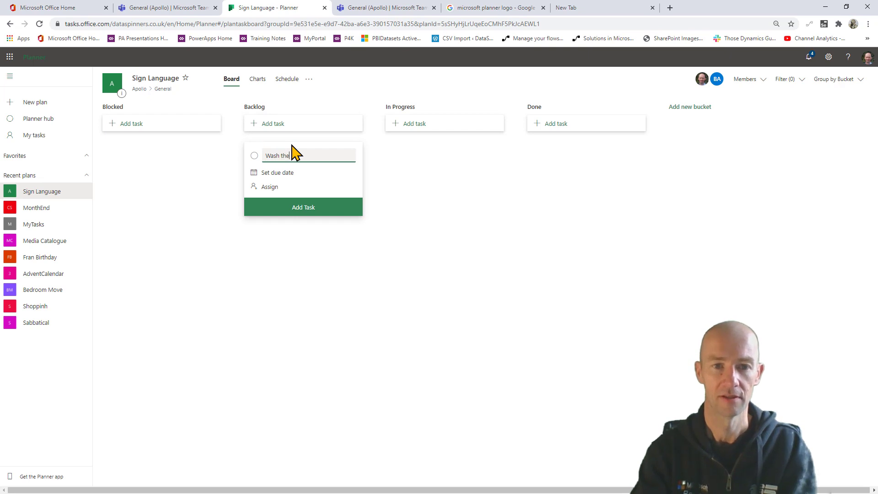
text( dishes)
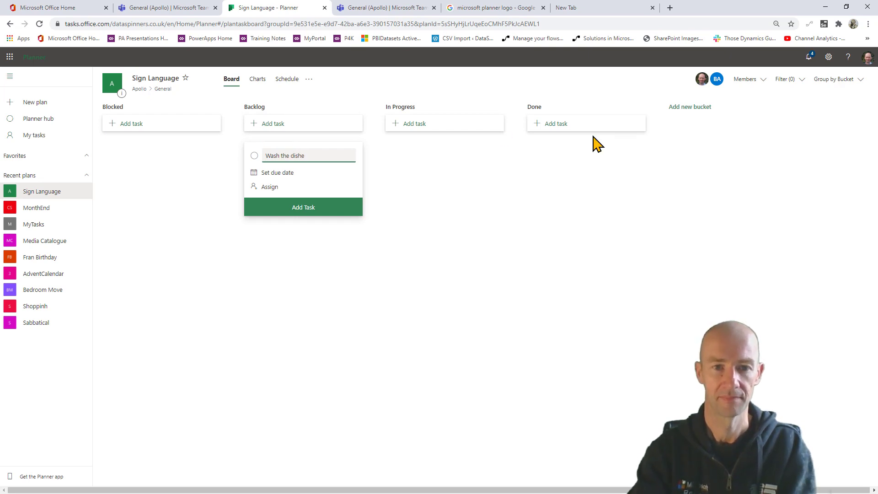
click(343, 196)
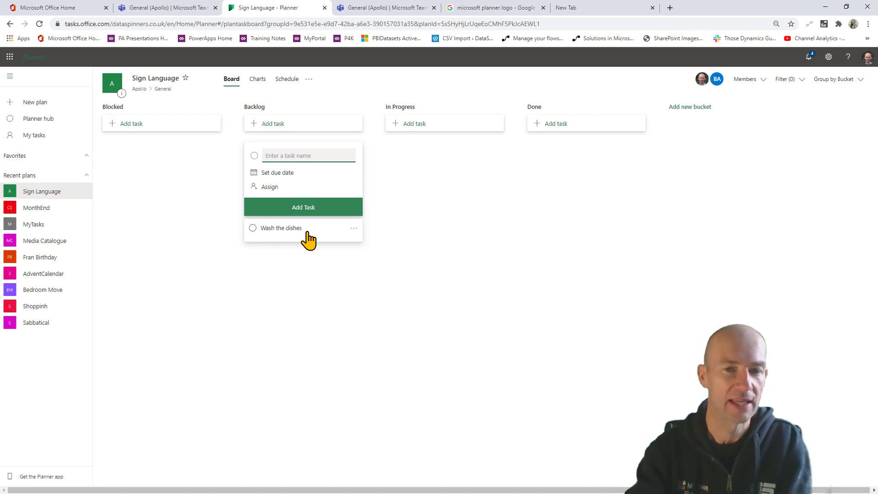
- Move the Wash the dishes task to the In Progress bucket and return it to Backlog
drag(307, 232, 471, 229)
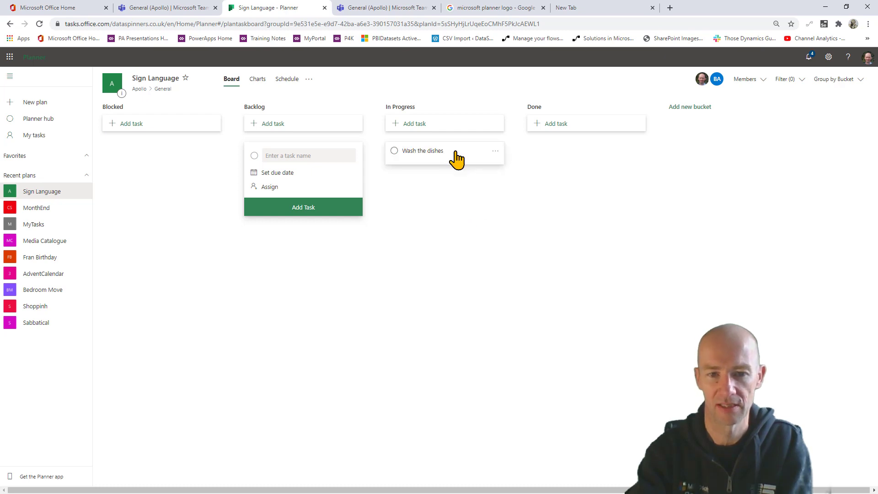
drag(456, 153, 336, 288)
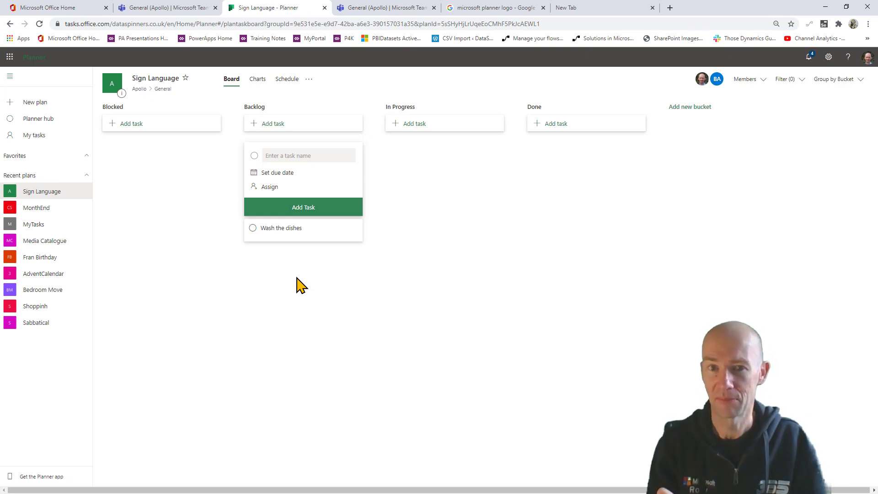
- Set the Wash the dishes task's progress to In progress and finally to Completed, and close its details
click(312, 238)
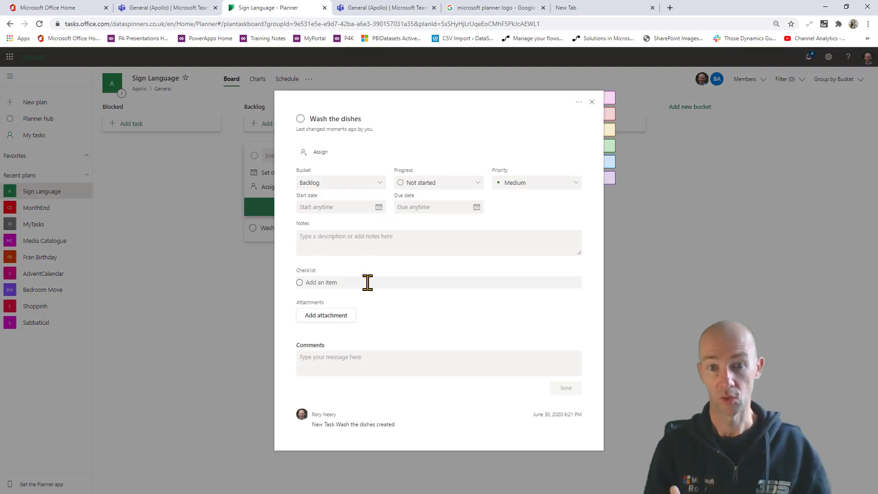
click(468, 185)
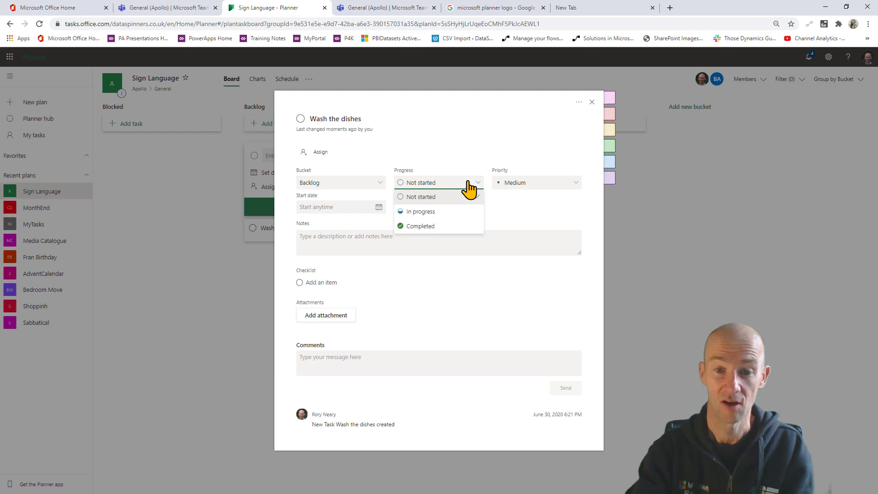
click(450, 212)
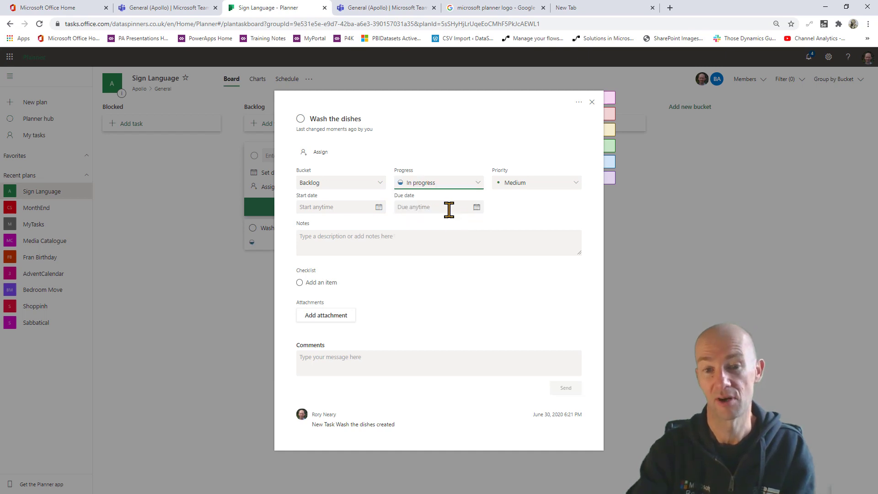
click(449, 185)
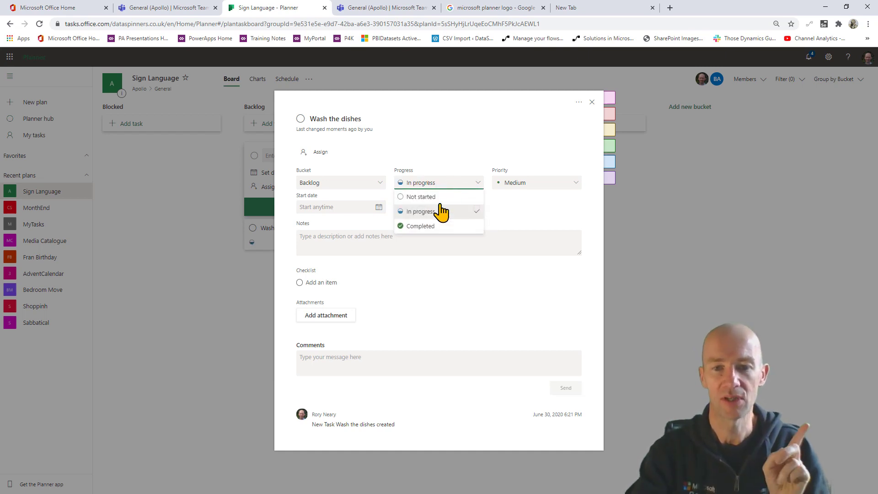
click(438, 228)
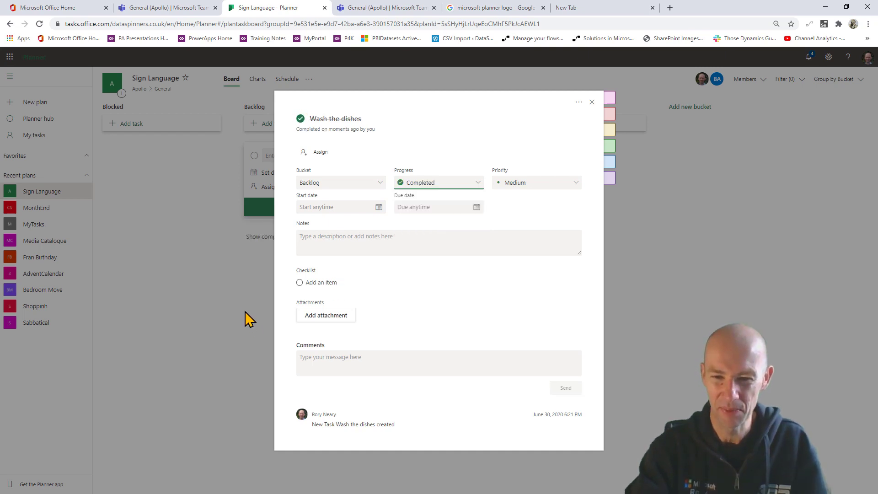
key(Escape)
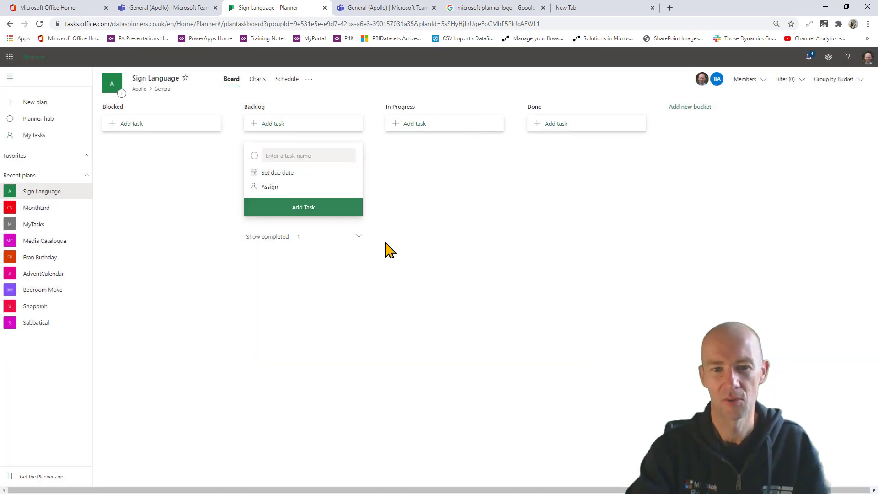
- Reopen Wash the dishes from the Backlog bucket's completed tasks and set its progress to In progress
click(356, 236)
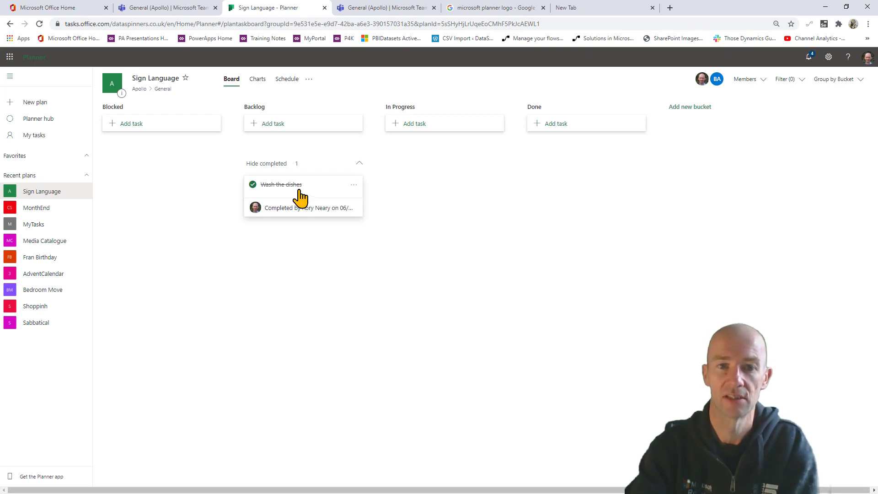
click(278, 187)
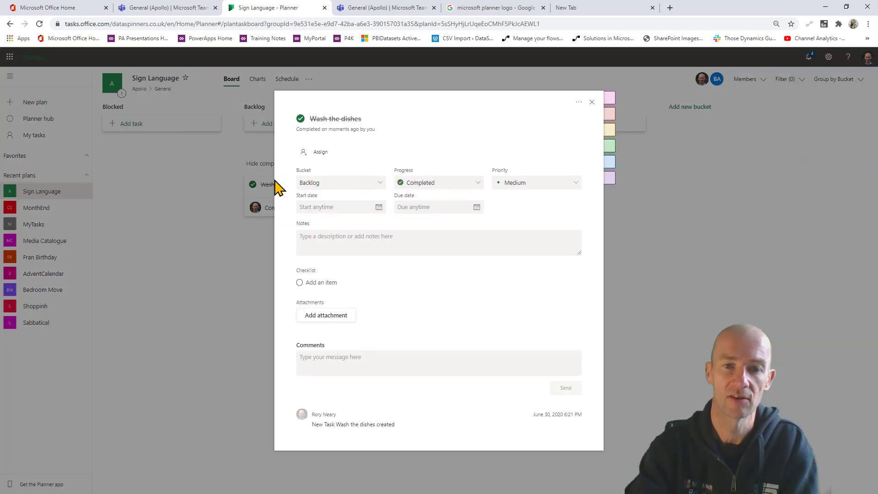
click(466, 183)
click(441, 212)
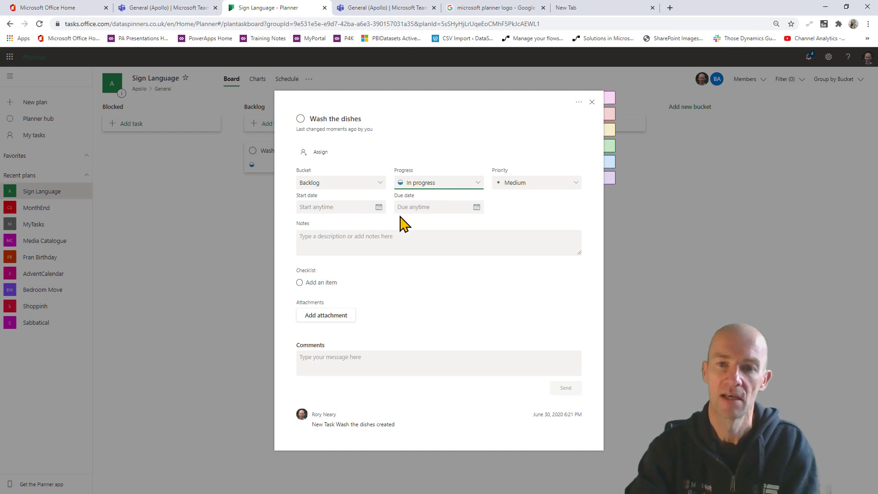
click(546, 185)
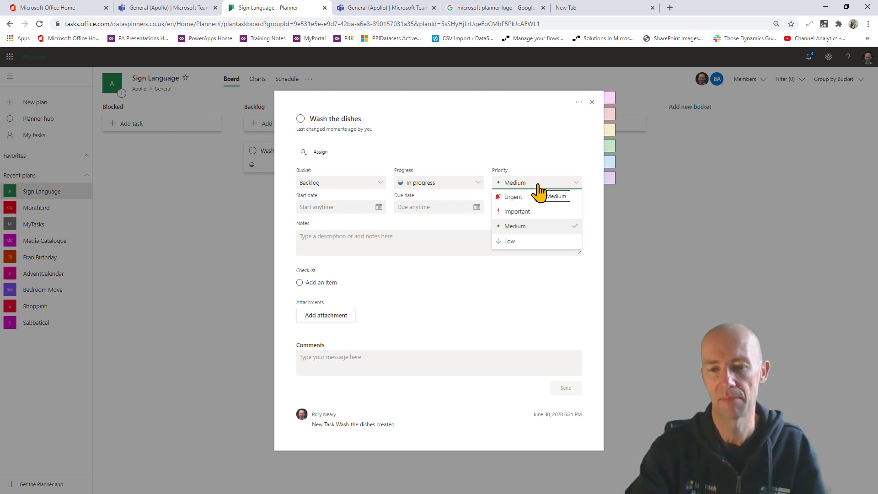
click(539, 187)
click(539, 187)
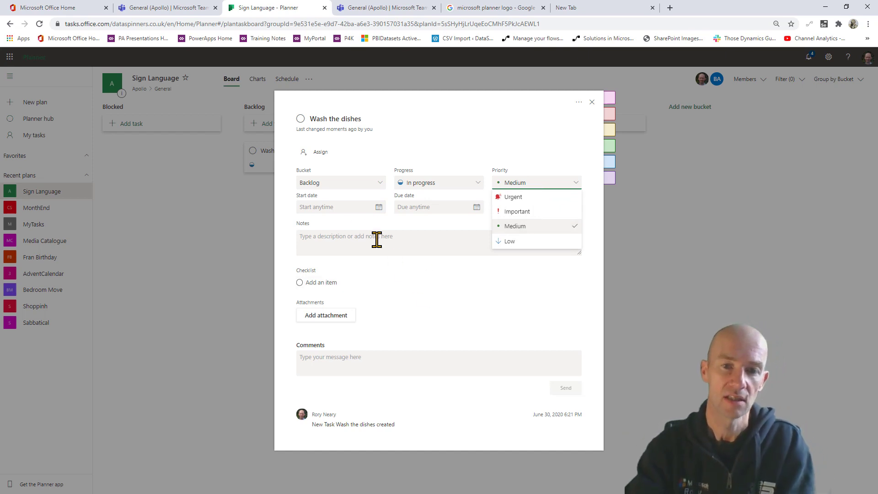
- Set the Wash the dishes task's start date to 06/16/2020 and its due date to 06/24/2020
click(341, 207)
click(350, 208)
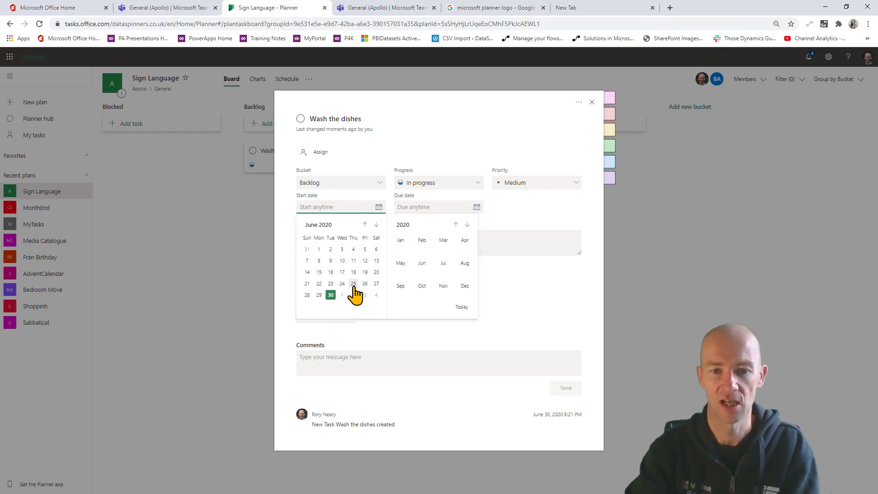
click(330, 272)
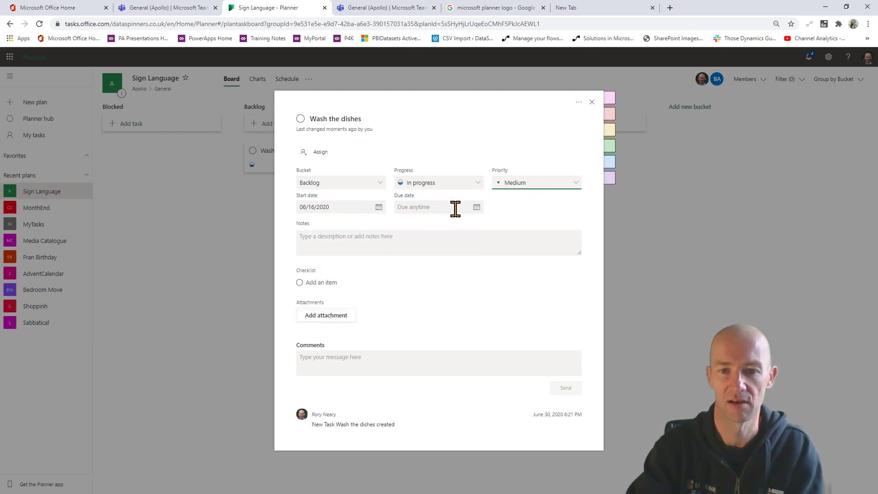
click(476, 207)
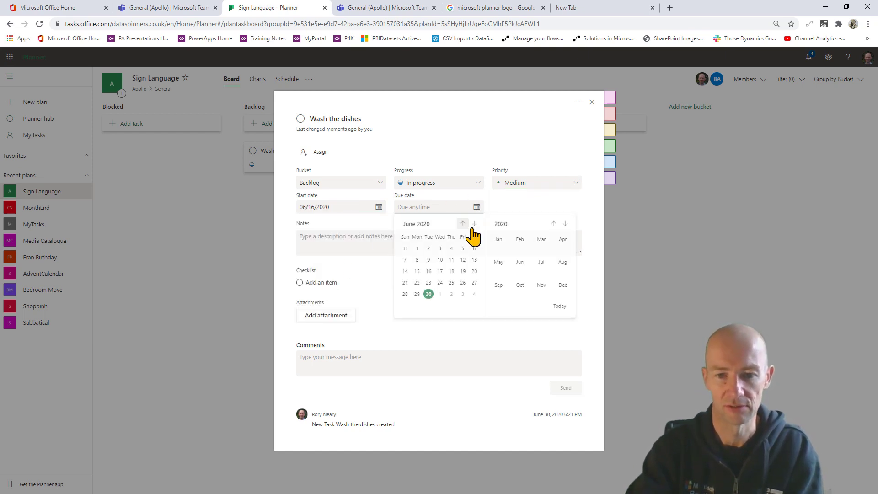
click(439, 283)
- Enter "Test123 jdfajsl;kdfalskdflaksjdflkjasdf;lj" as the task's notes, show the notes on the card, and close the details
click(349, 243)
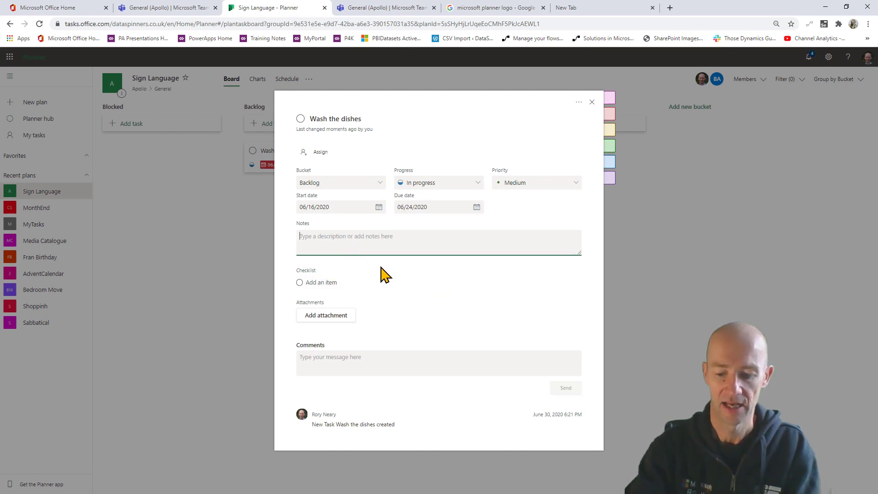
text(Test123)
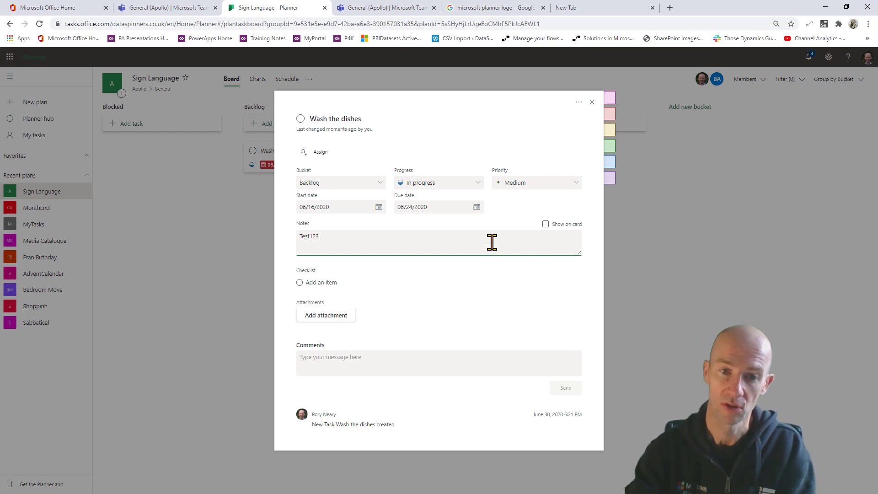
text(ajsl;kdfalskdflaksjdflkjasdf;lj)
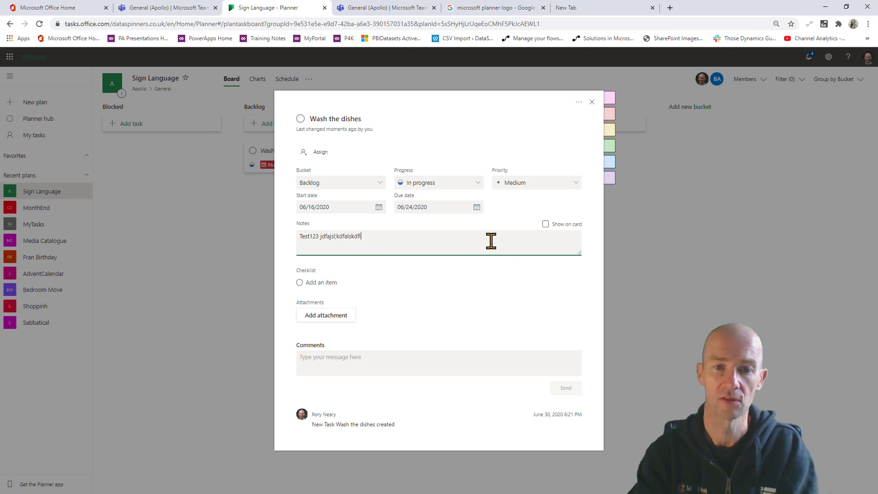
click(545, 224)
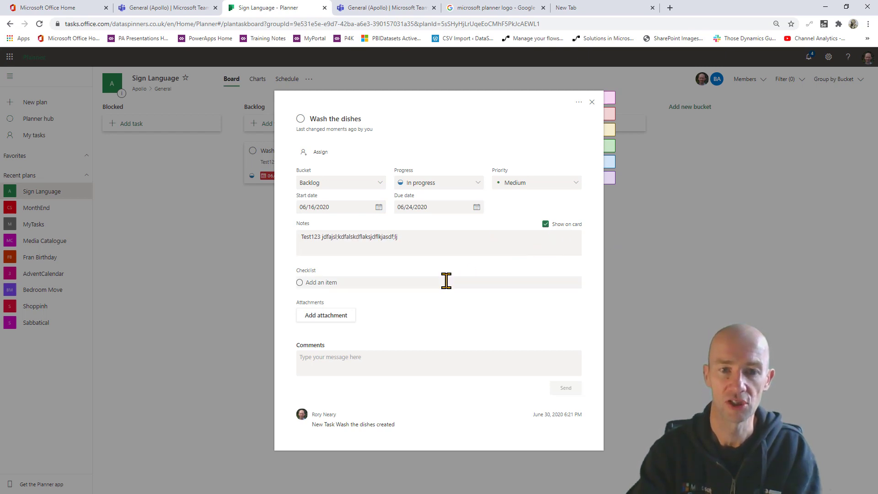
click(592, 102)
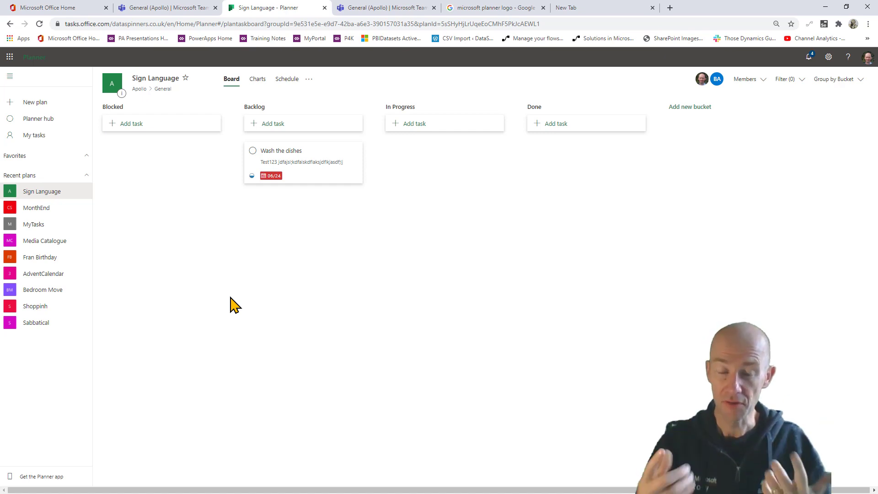
- Add a checklist item named "Turn on tap" to the Wash the dishes task
click(304, 159)
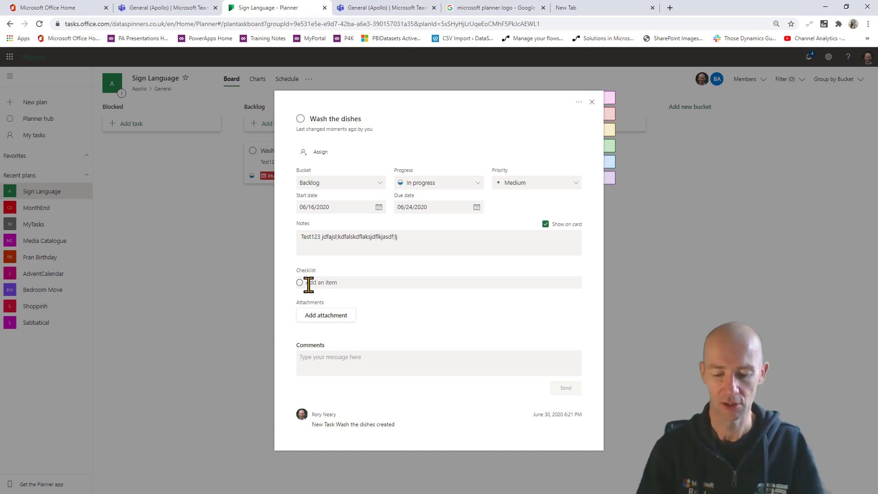
click(360, 281)
text(Job)
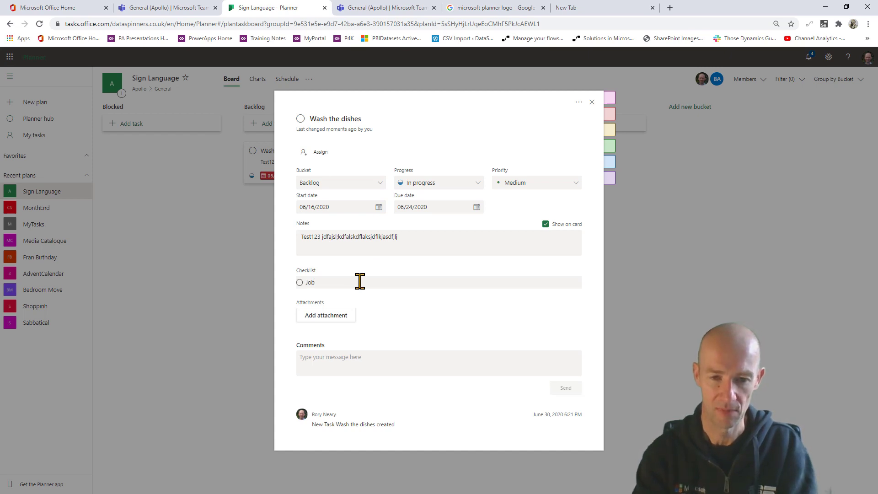
key(BackSpace)
key(BackSpace)
key(BackSpace)
text(T)
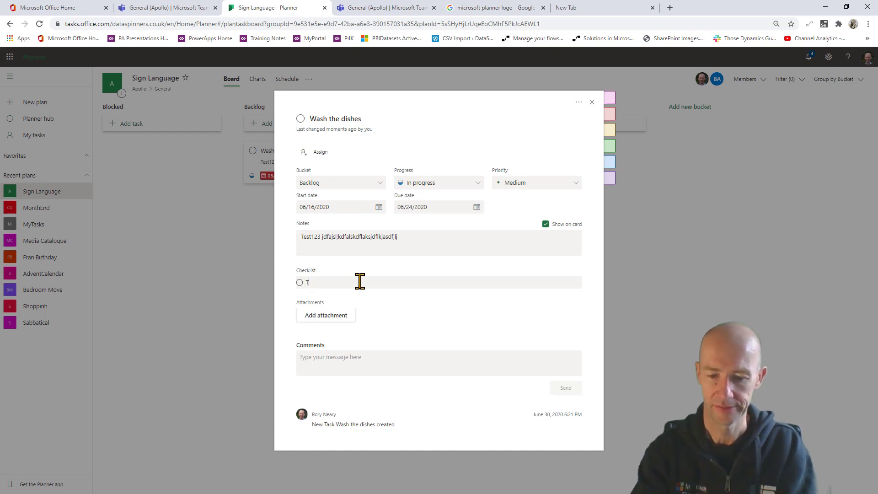
text(urn on tap)
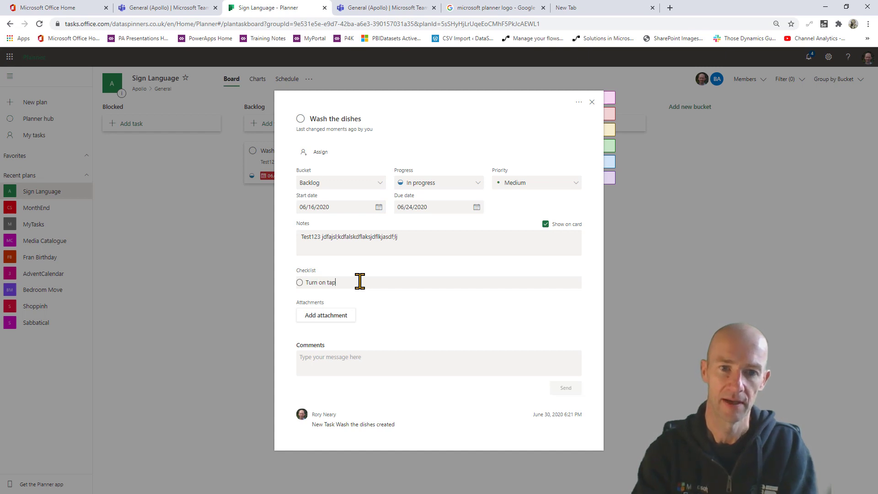
key(Return)
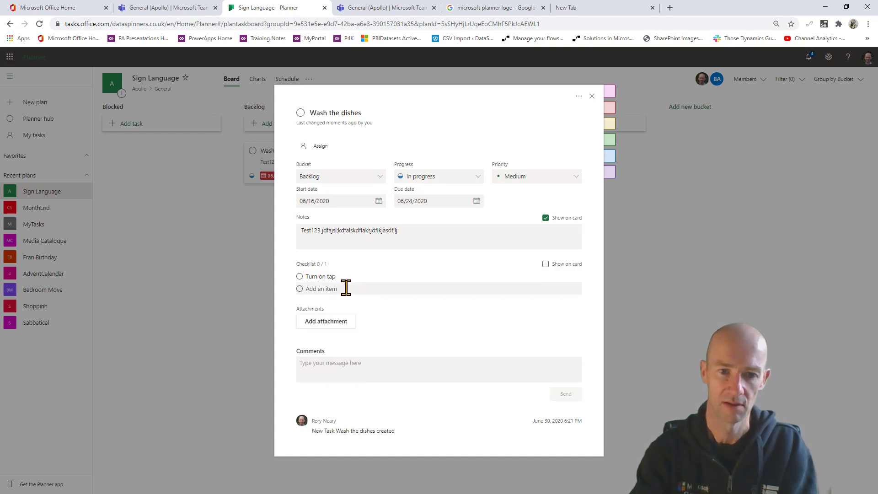
- Add the checklist items "Get the bowl" and "Put some dishes in the bowl" to the Wash the dishes task
text(Get the )
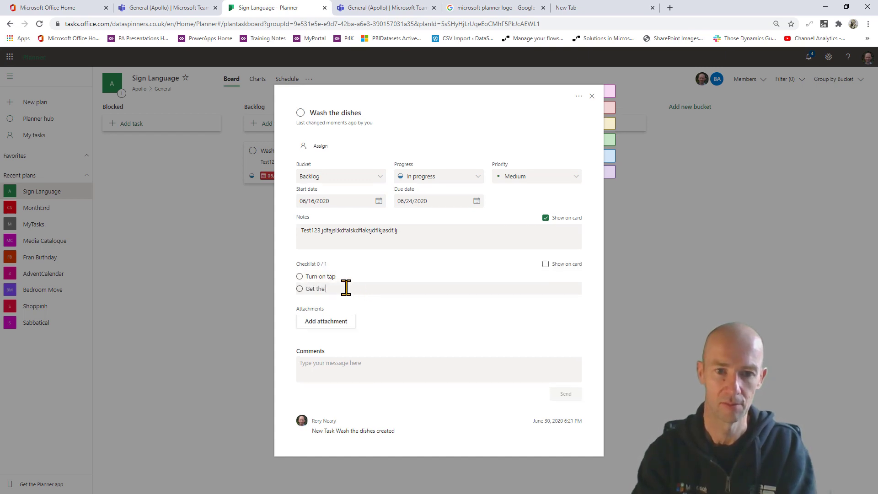
text(bow)
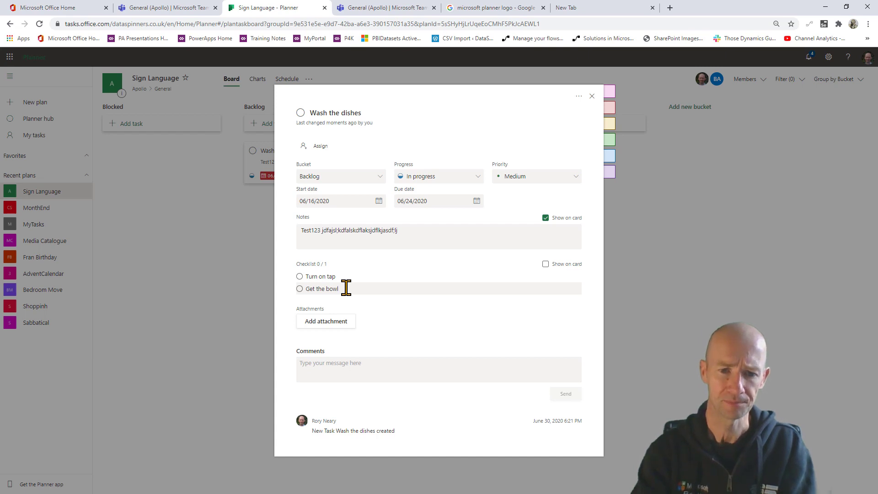
text(l)
key(Return)
text(Put)
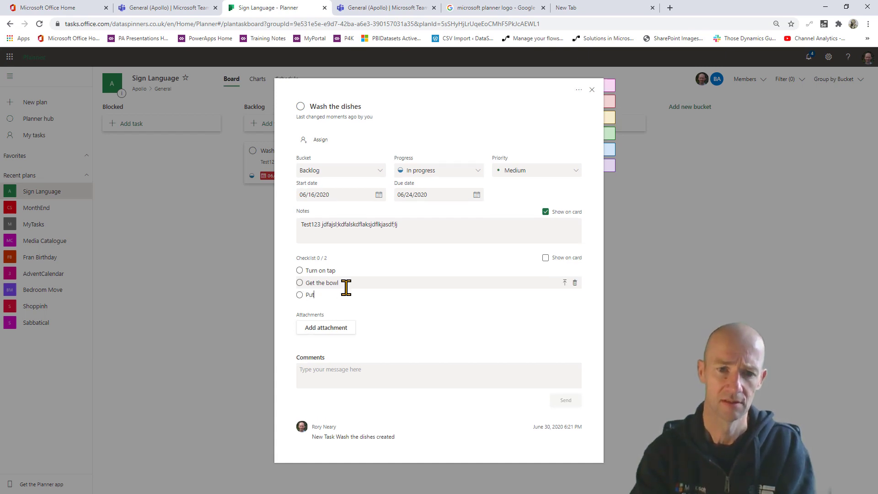
text( some )
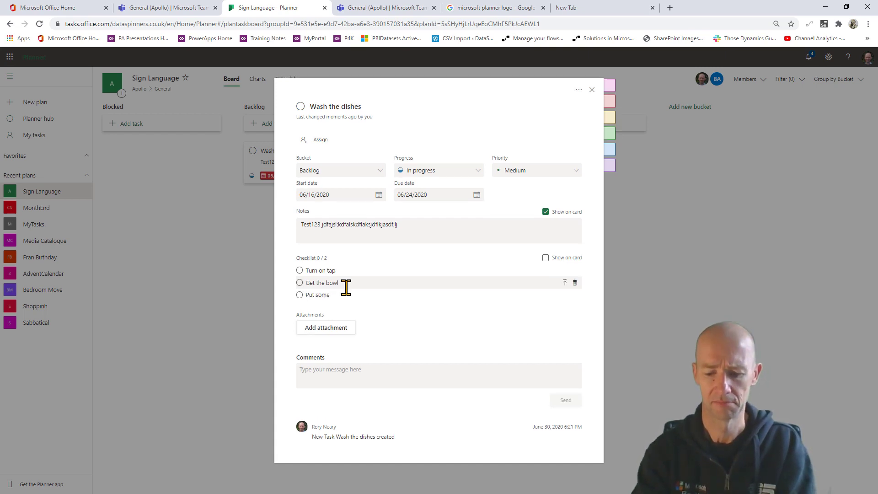
text(dishes)
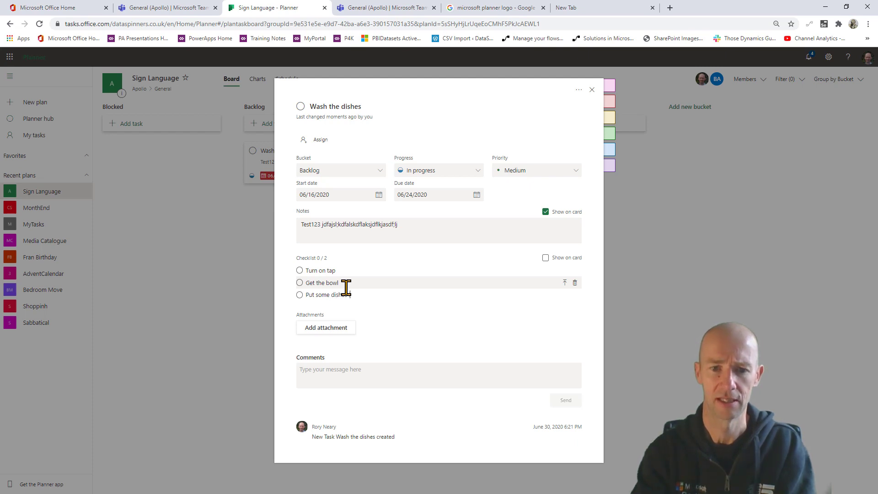
text( in the )
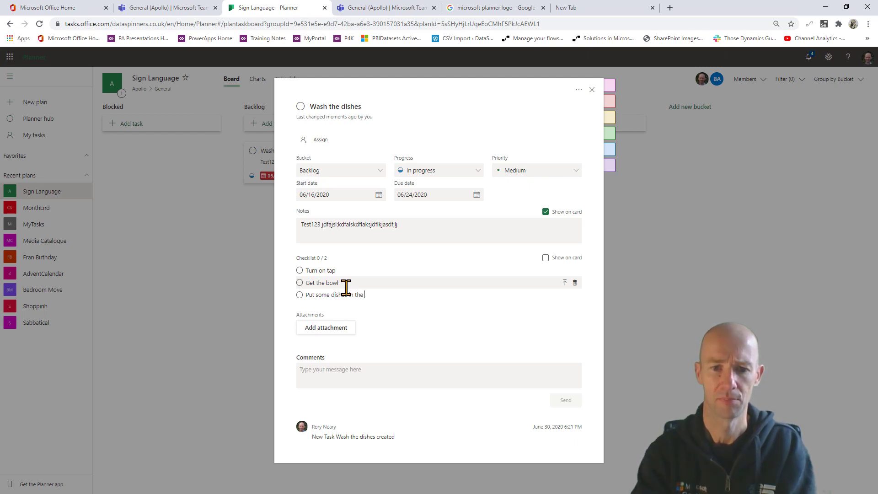
text(bowl)
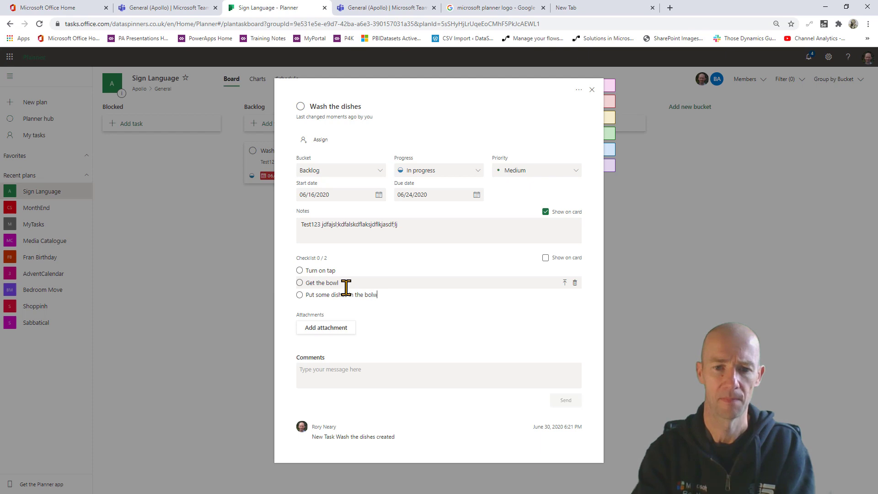
key(Return)
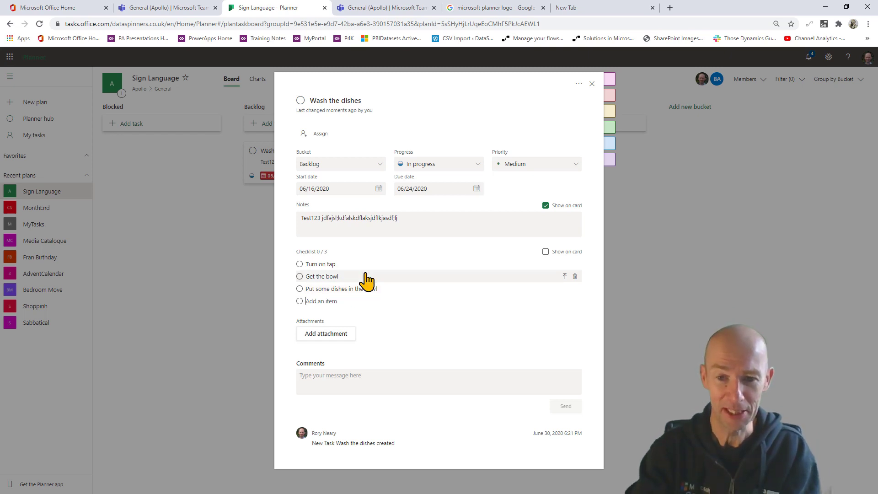
- Promote the "Get the bowl" checklist item to its own task and add "Get the bowl" to the checklist again
click(564, 277)
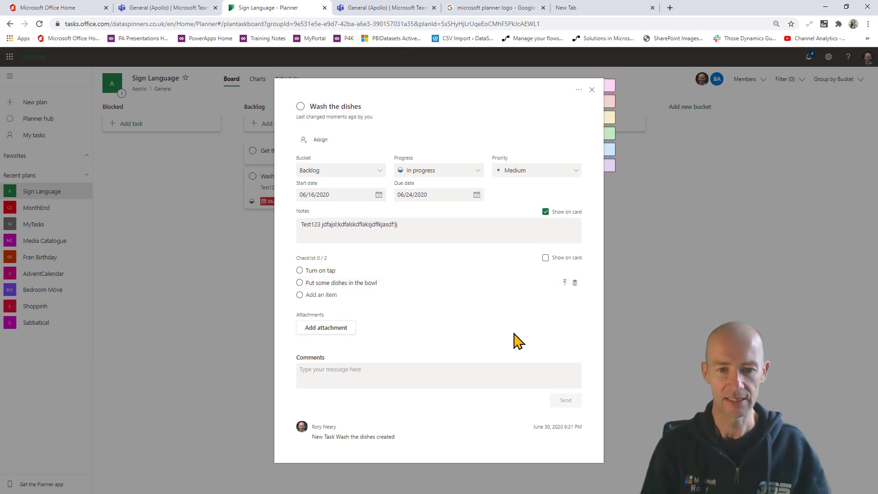
click(340, 295)
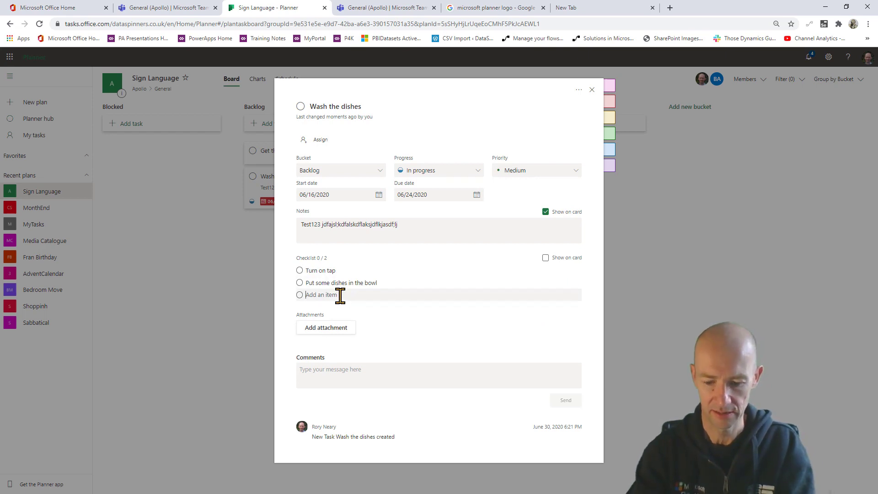
text(Get th)
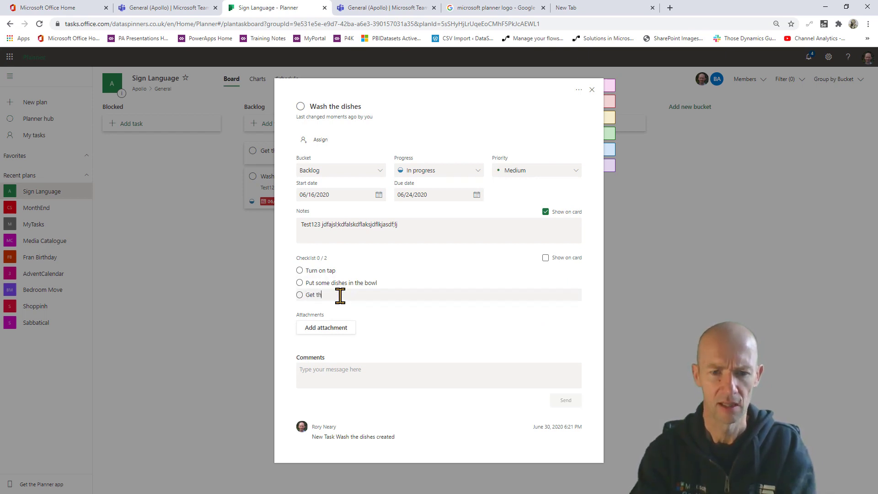
text(e bowl)
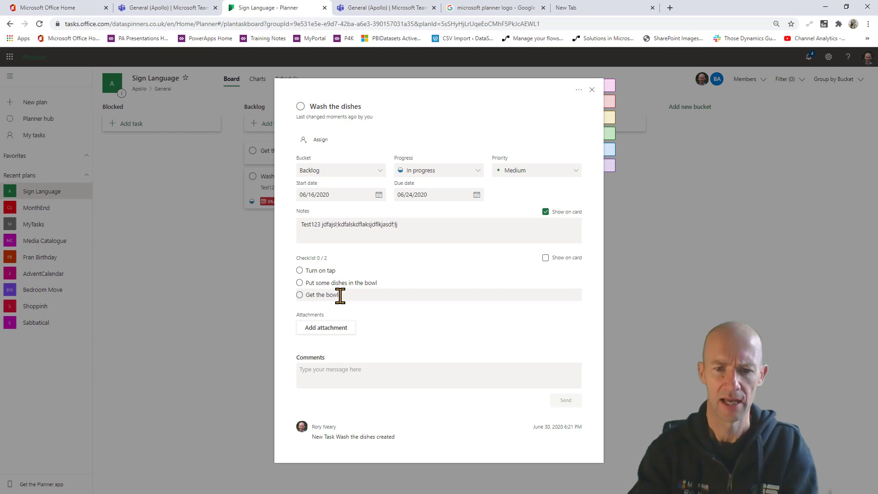
key(Return)
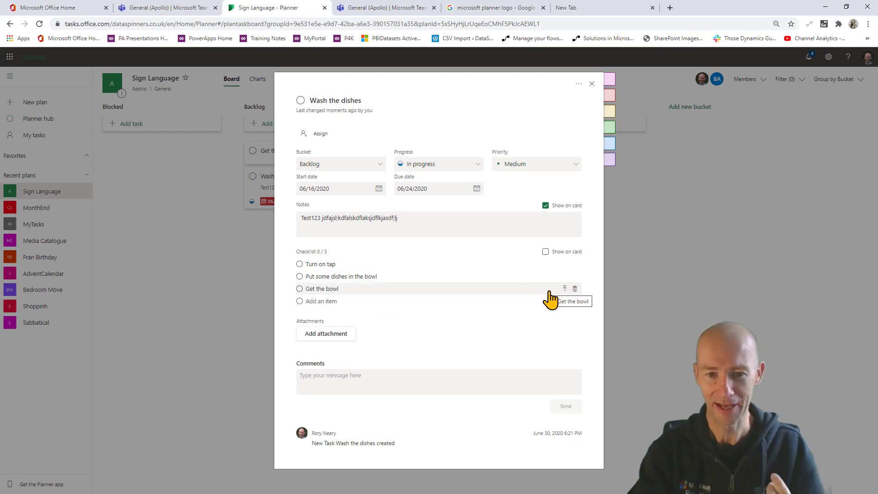
- Close the task details and delete the separate Get the bowl task from the Backlog bucket
click(251, 260)
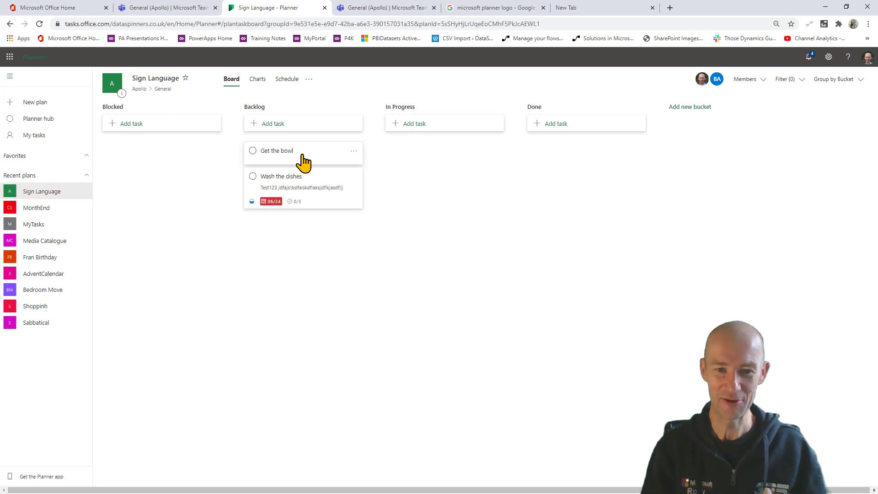
click(353, 152)
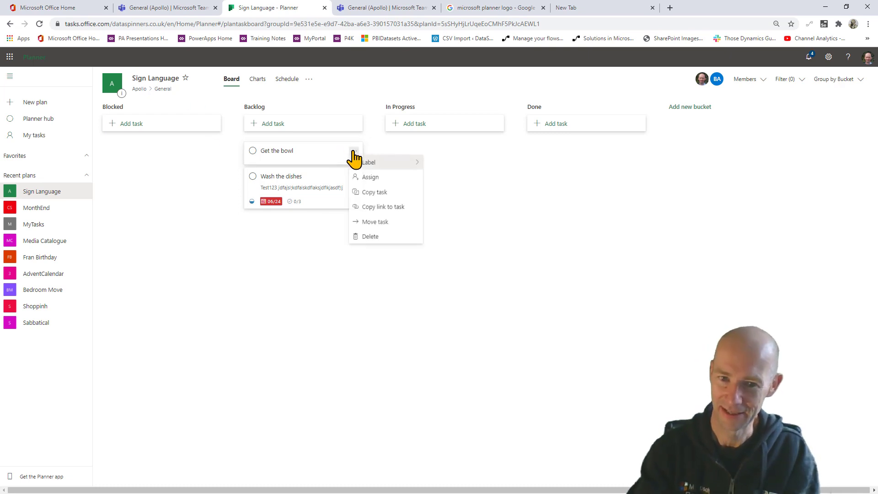
click(383, 238)
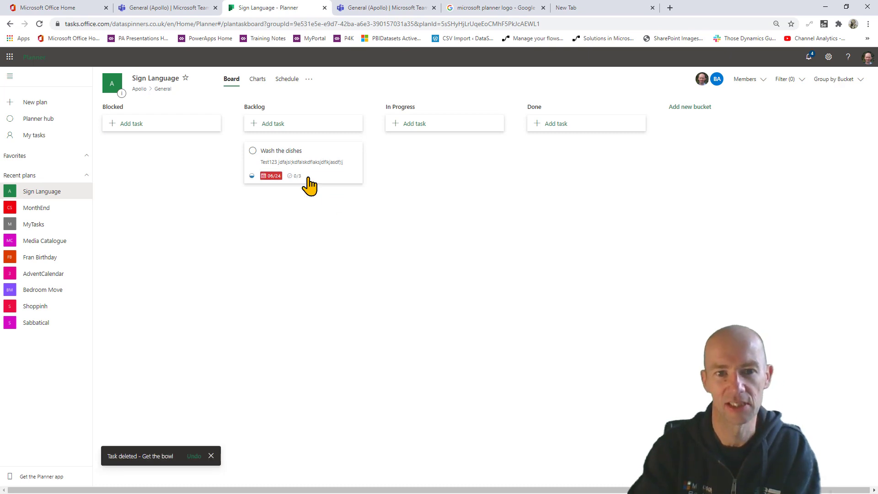
- Move "Get the bowl" to the start of the Wash the dishes checklist, show the checklist on the card, and close the details
click(287, 168)
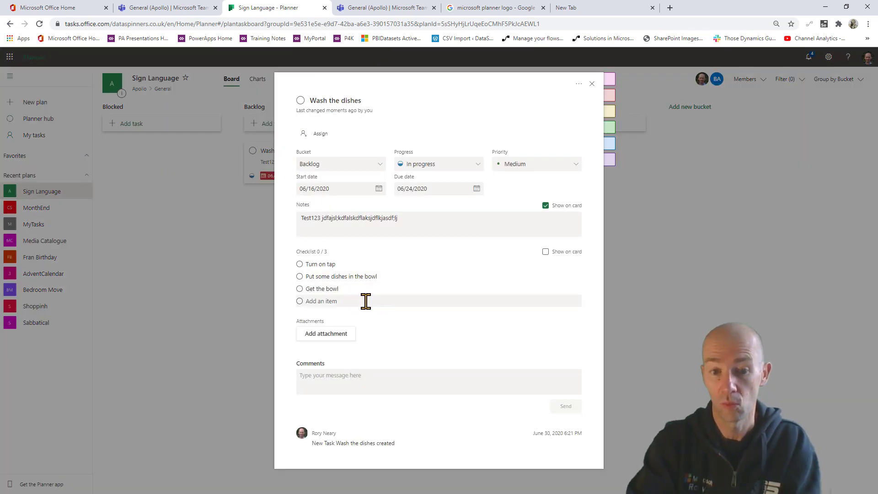
drag(365, 294, 364, 274)
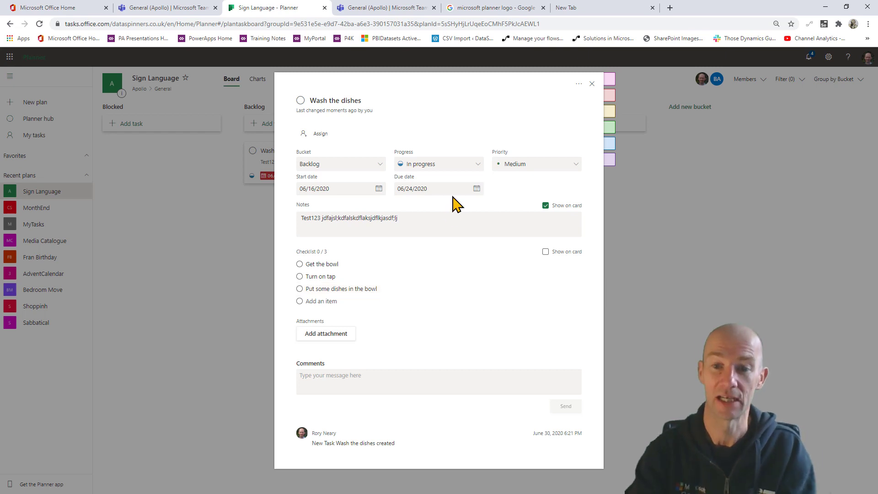
click(545, 252)
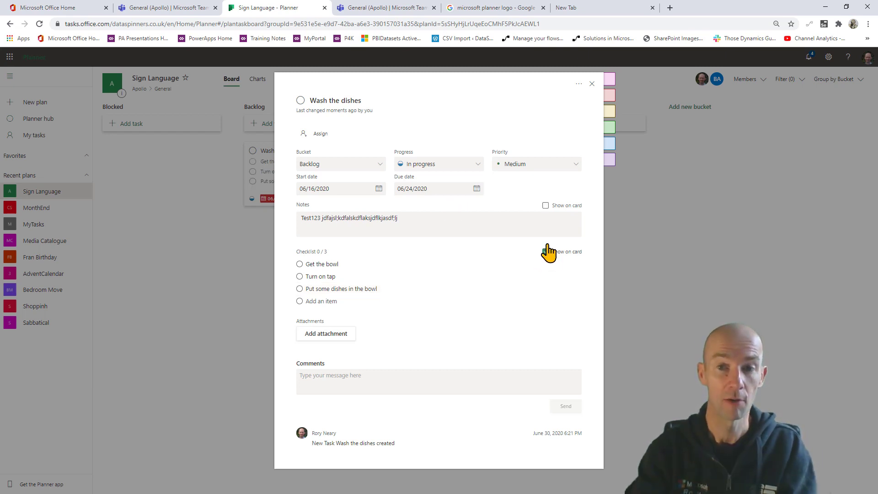
click(594, 86)
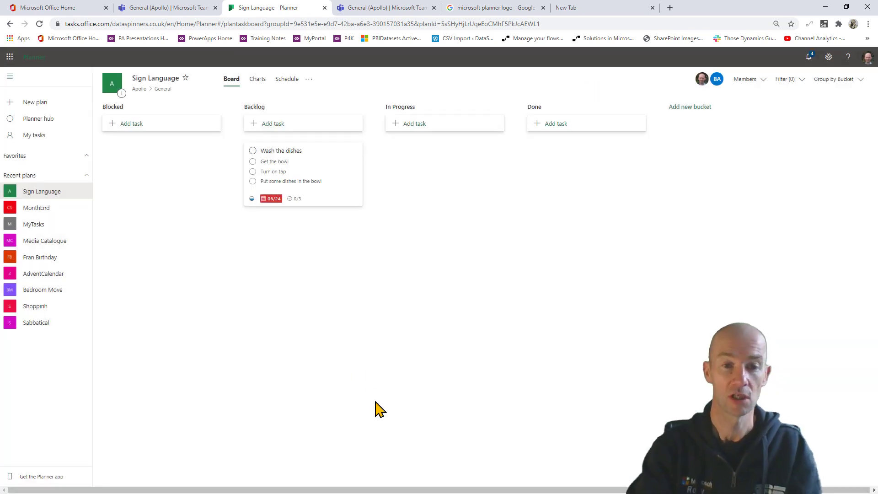
- Complete "Get the bowl" directly on the Wash the dishes card and mark it incomplete again in the task details
click(252, 162)
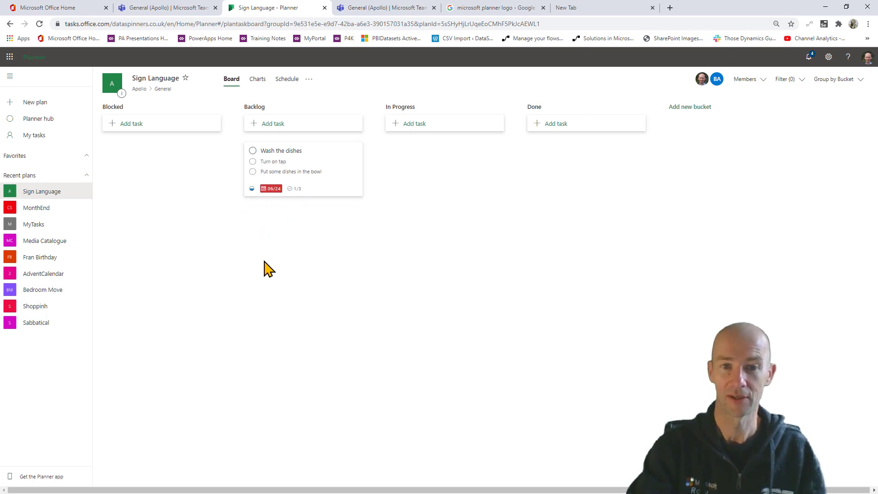
click(320, 156)
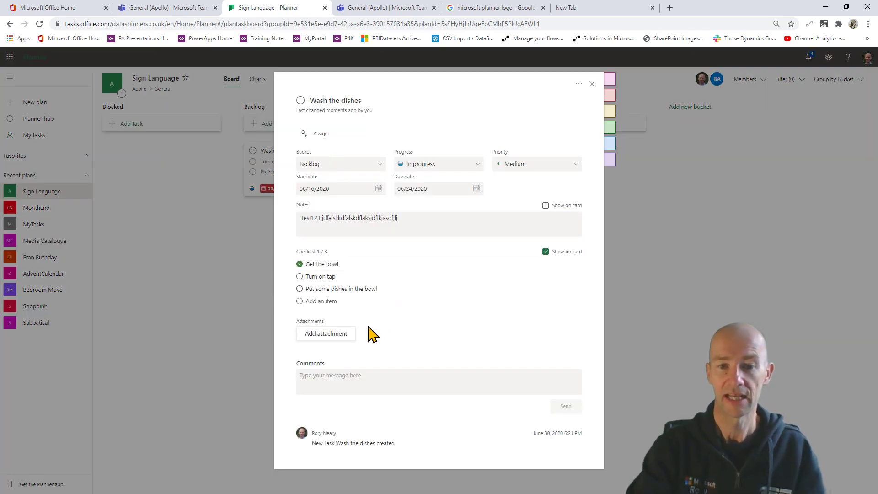
click(300, 265)
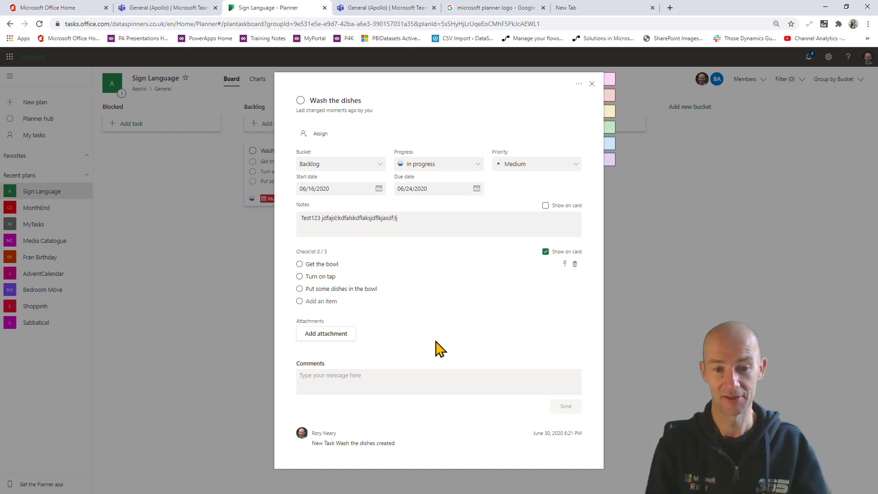
- Attach the SignLanguageCatalogue file from the Downloads folder to the Wash the dishes task
click(326, 335)
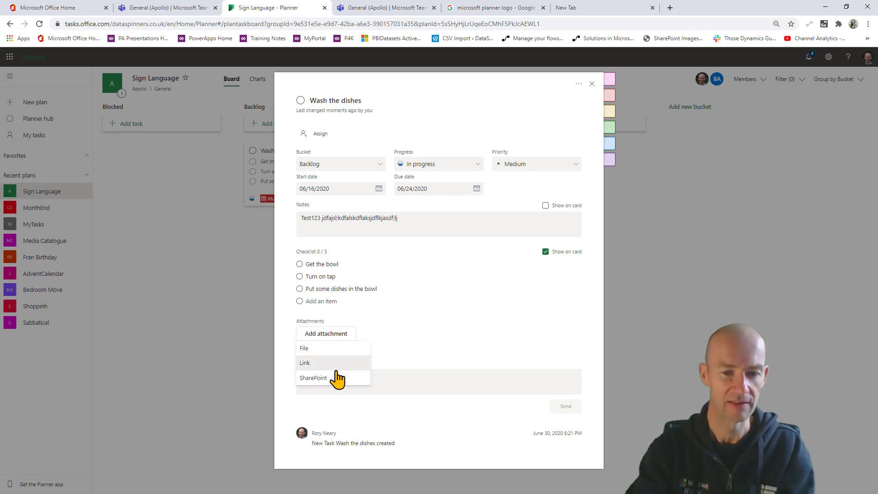
click(327, 351)
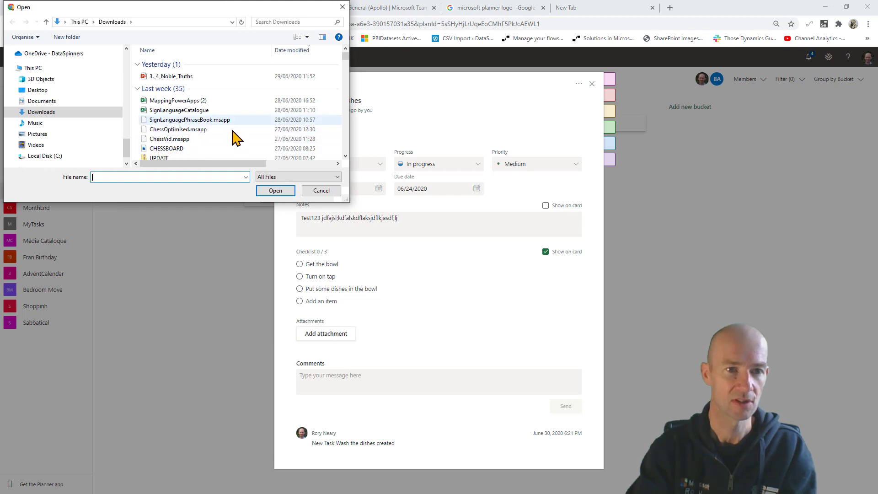
click(183, 112)
click(274, 190)
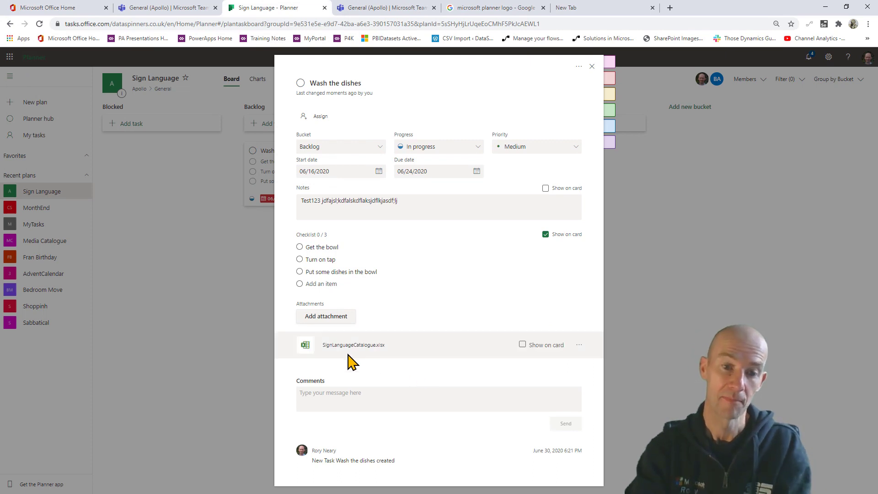
- Try to attach SignLanguageCatalogue.xlsx from the team's SharePoint documents and cancel the selection
click(337, 322)
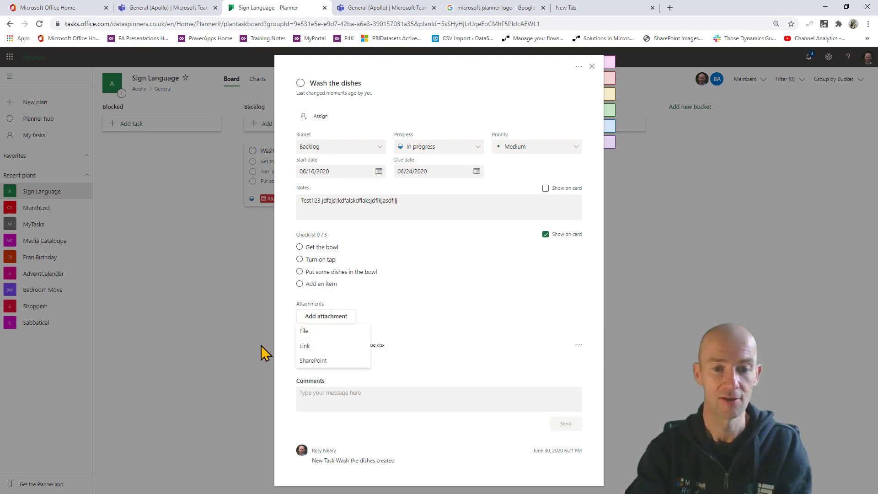
click(330, 362)
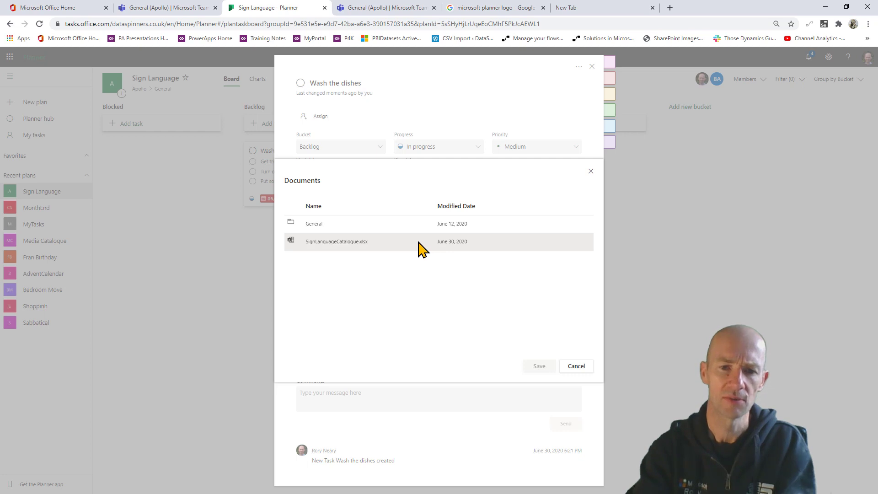
click(418, 242)
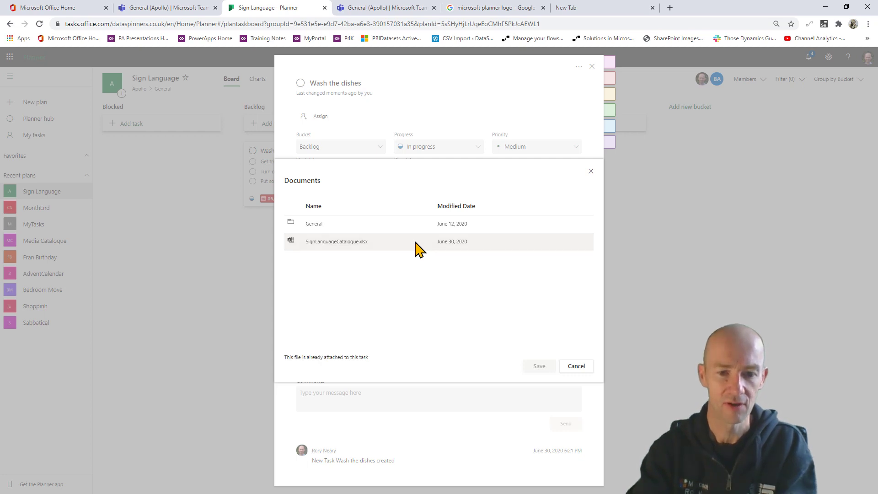
click(576, 367)
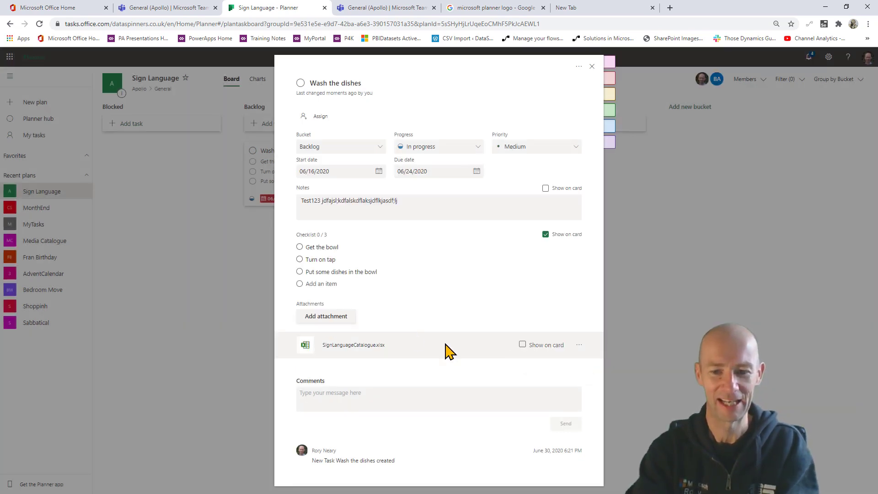
- Remove the SignLanguageCatalogue.xlsx attachment from the Wash the dishes task and attach the copy from the team's SharePoint documents instead
click(579, 345)
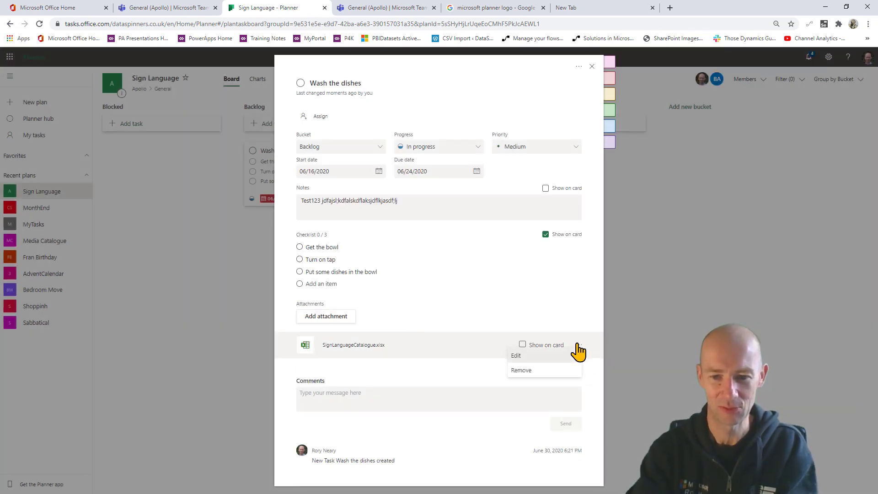
click(548, 372)
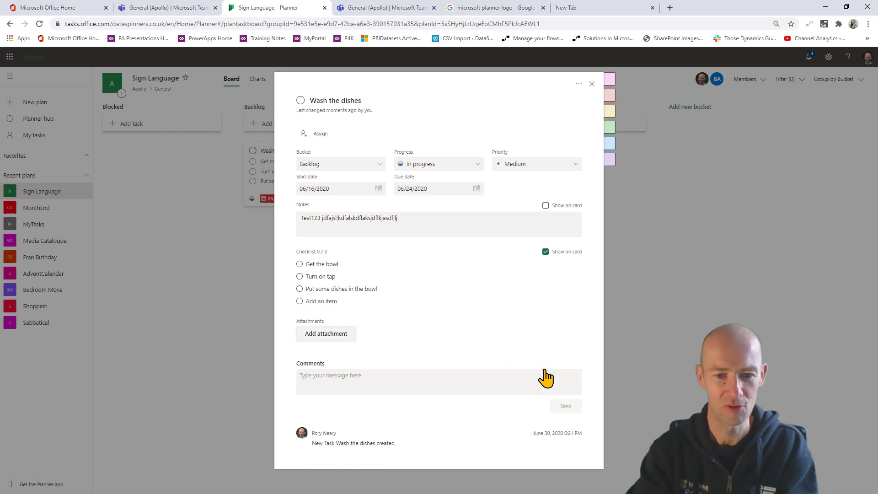
click(321, 338)
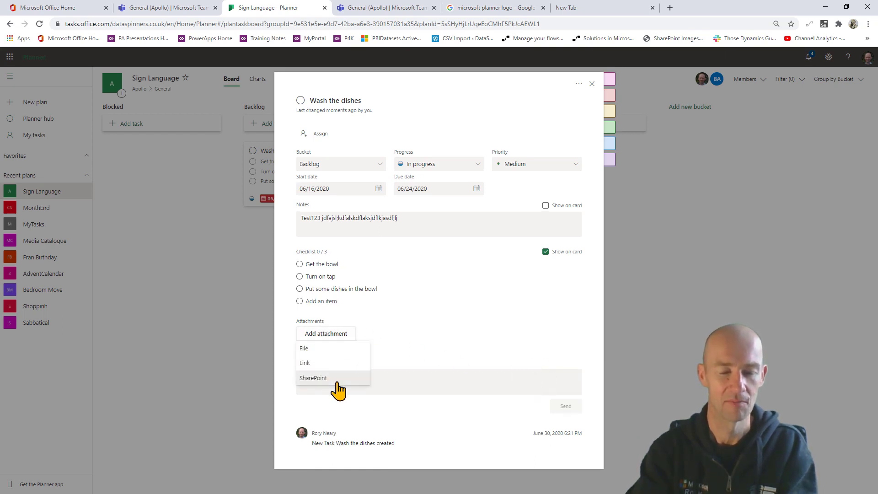
click(337, 382)
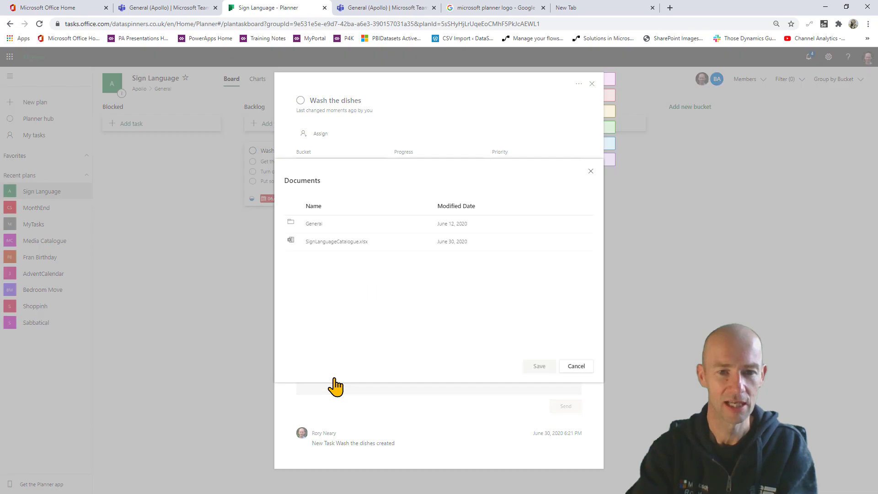
click(359, 250)
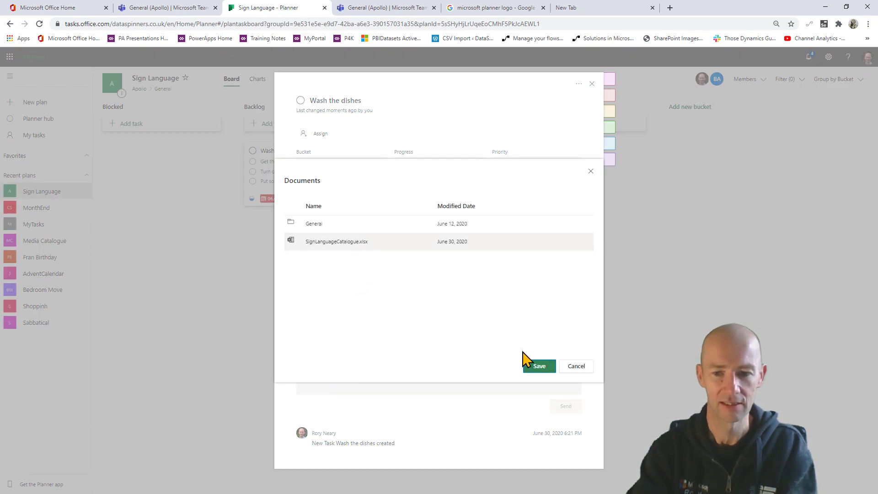
click(541, 367)
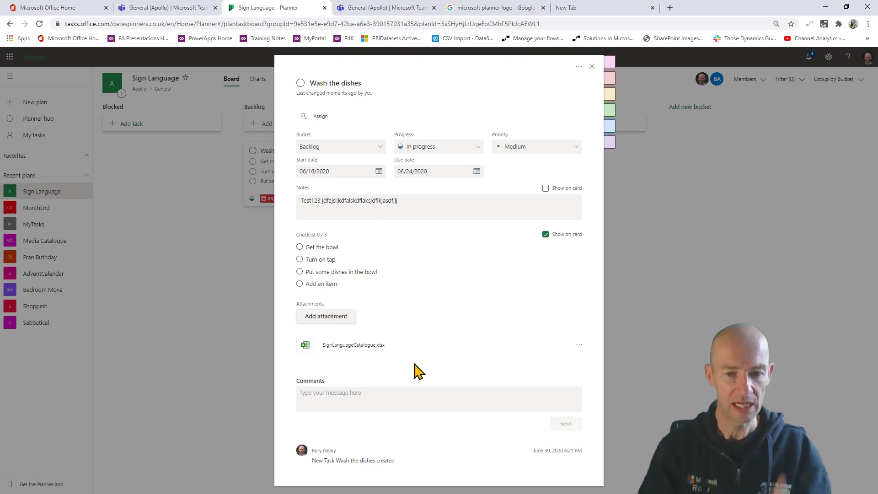
- Attach the CHESSBOARD image from the Downloads folder to the task, show it on the card, and close the details
click(343, 320)
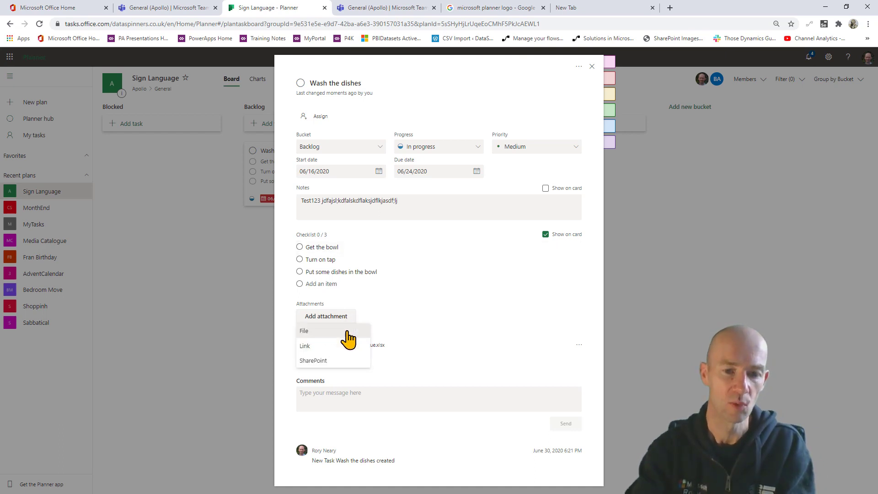
click(329, 332)
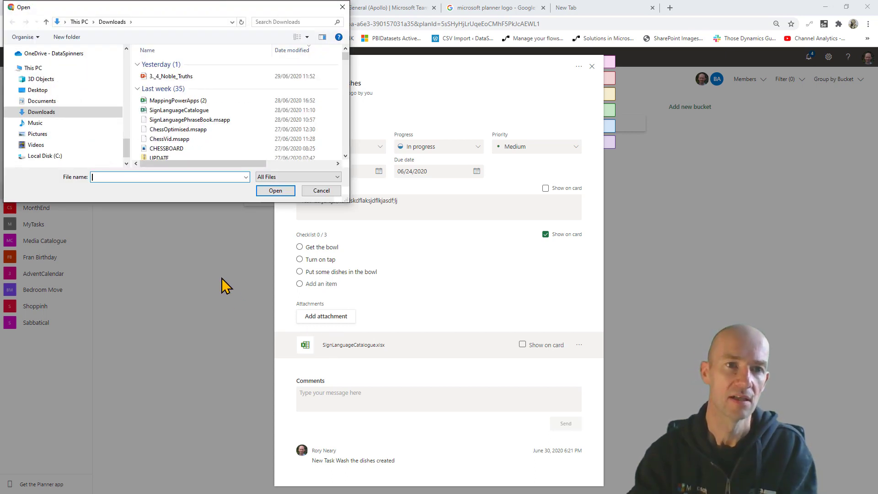
scroll(223, 121, down, 1)
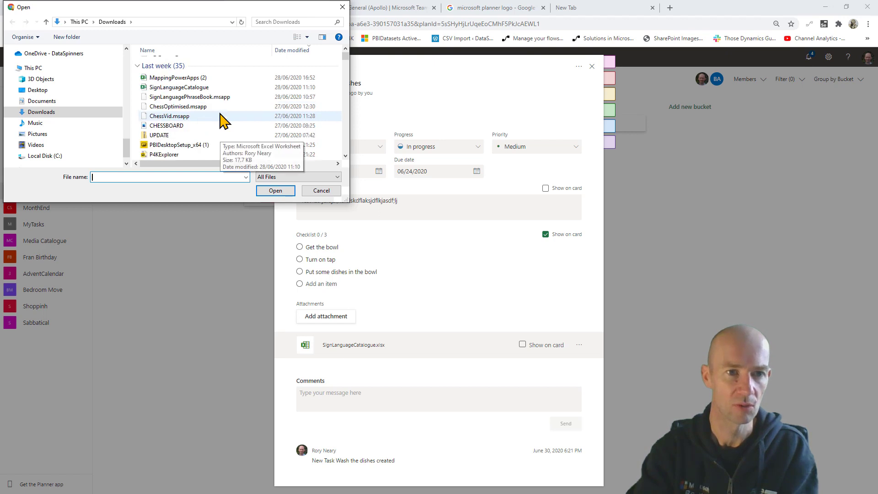
scroll(230, 127, up, 1)
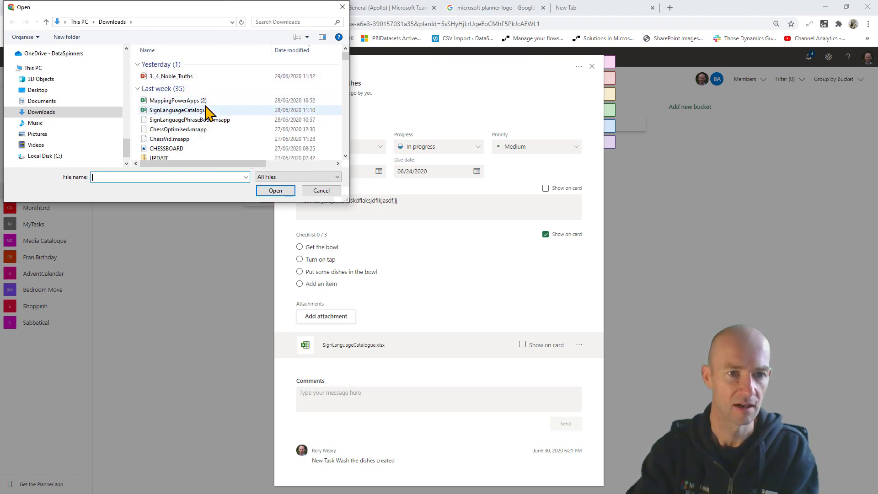
scroll(208, 119, down, 1)
click(205, 126)
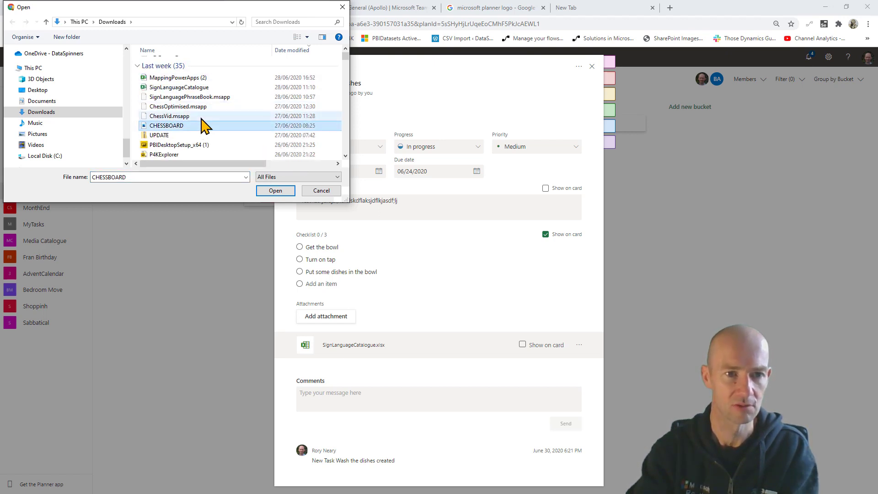
click(276, 190)
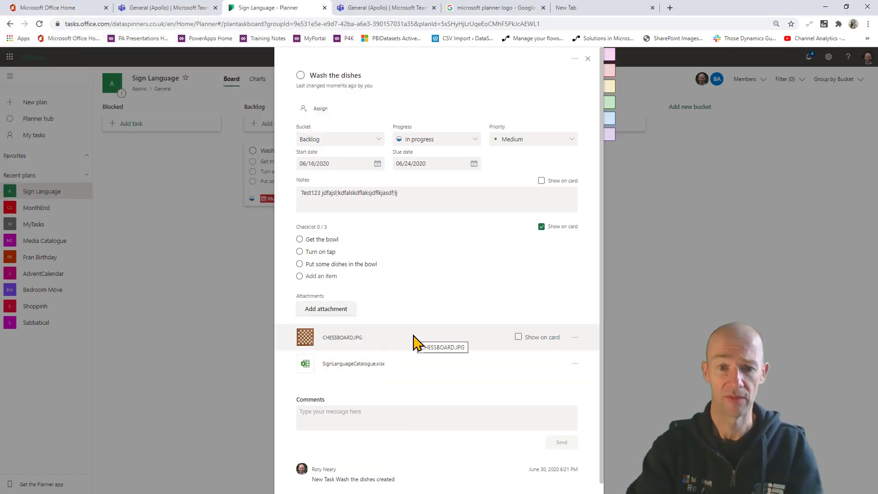
click(518, 337)
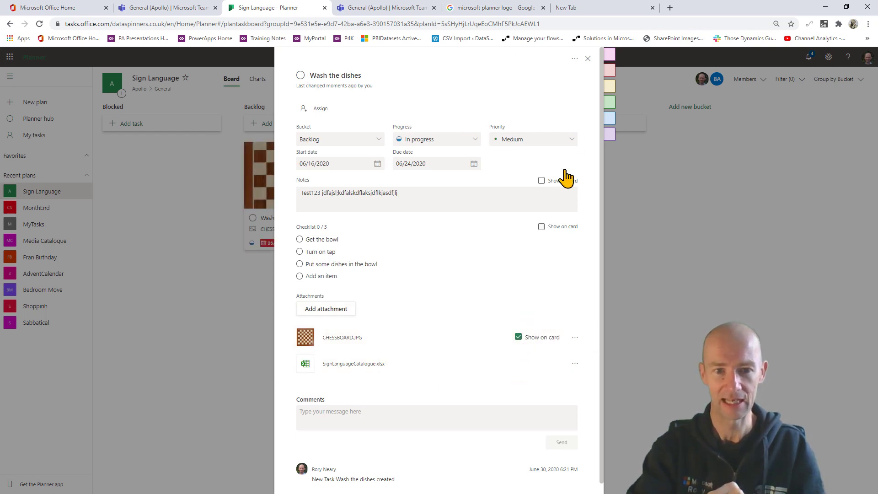
click(588, 59)
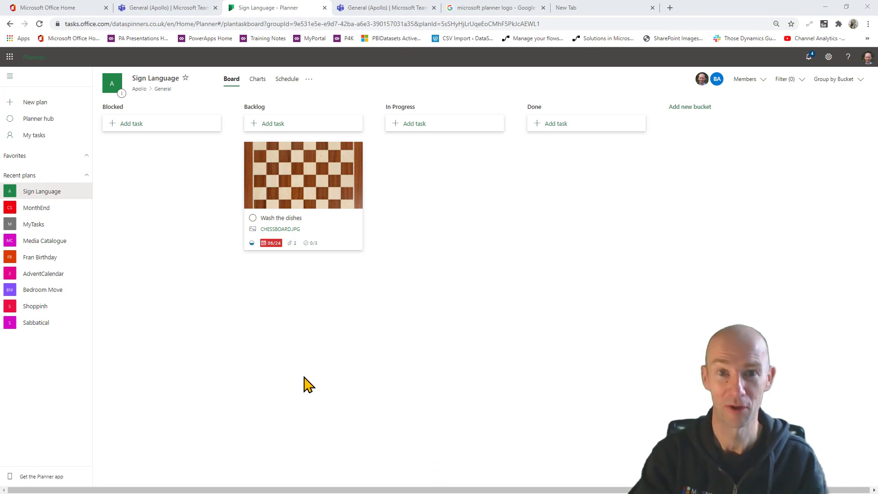
- Show SignLanguageCatalogue.xlsx on the Wash the dishes card, check the board, and switch the card preview back to CHESSBOARD.JPG
click(290, 181)
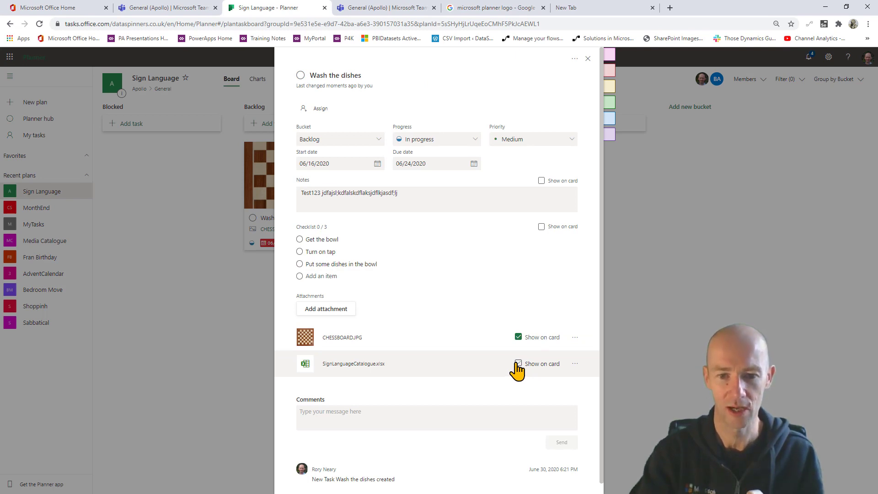
click(518, 363)
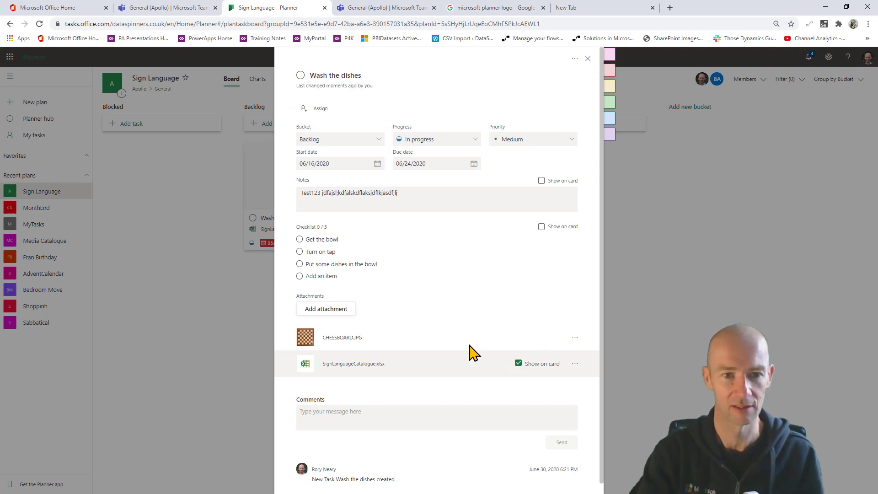
click(587, 59)
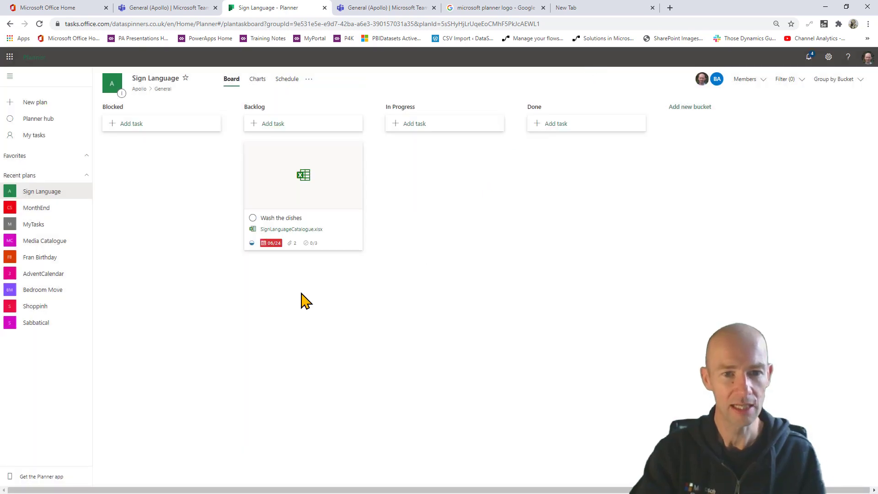
click(304, 198)
click(518, 337)
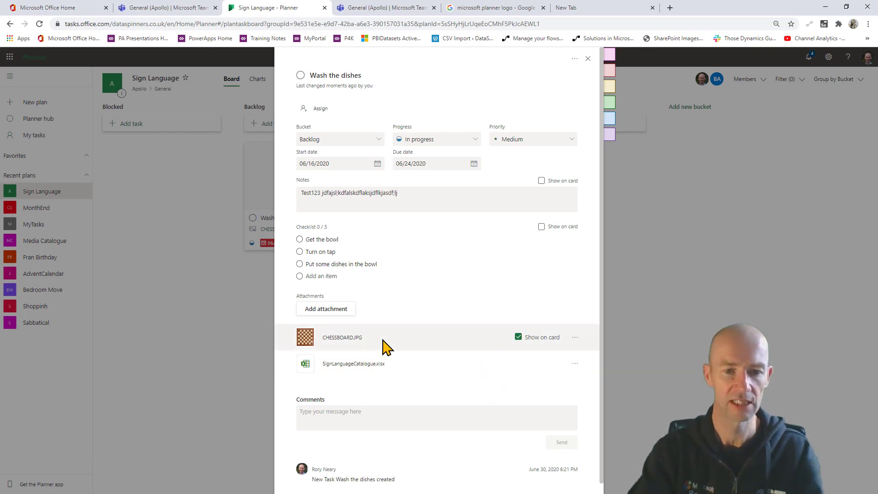
- Attach a link to powerapps4kids.com with the same address as display text, and close the task details
click(335, 311)
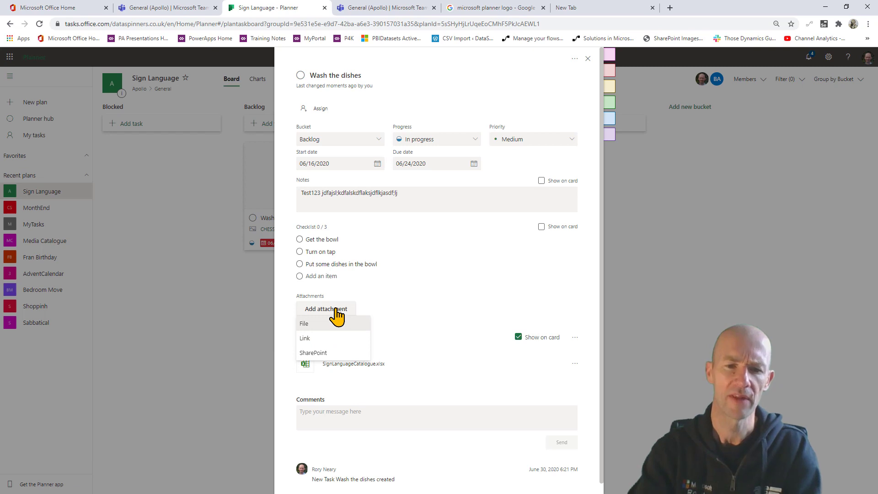
click(326, 337)
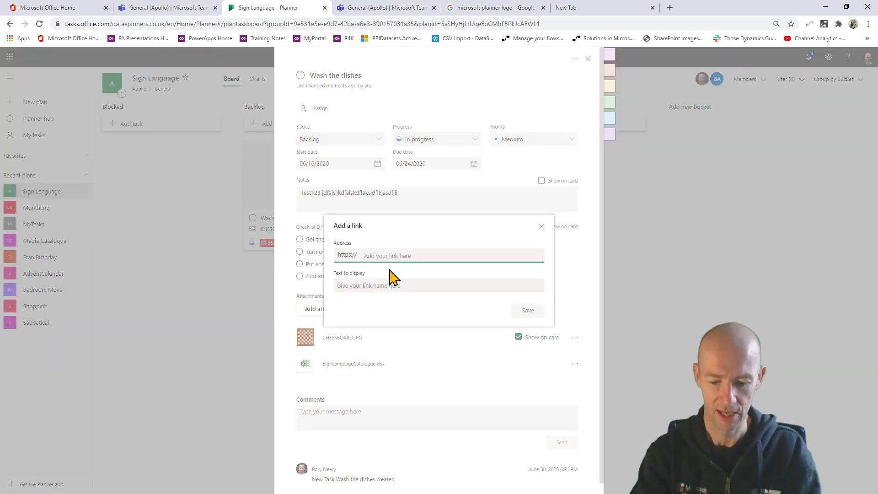
text(powerapps4kids.com)
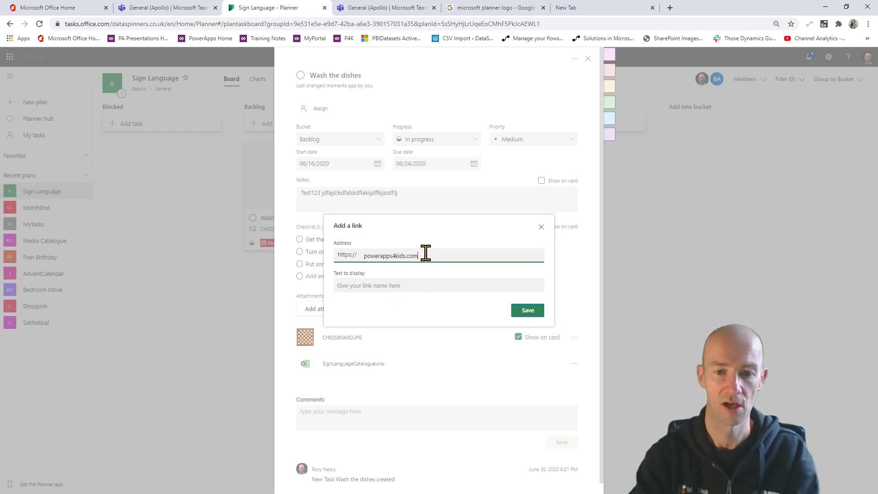
drag(425, 254, 364, 259)
key(ctrl+c)
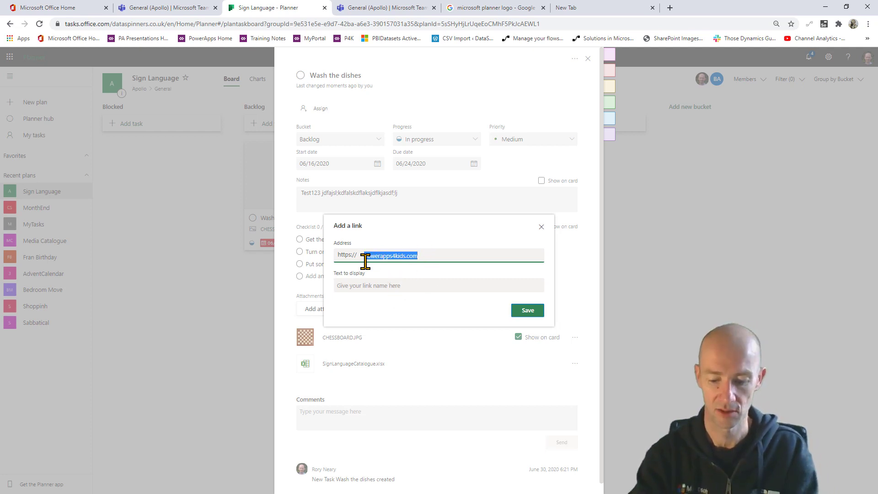
click(371, 286)
key(ctrl+v)
click(526, 311)
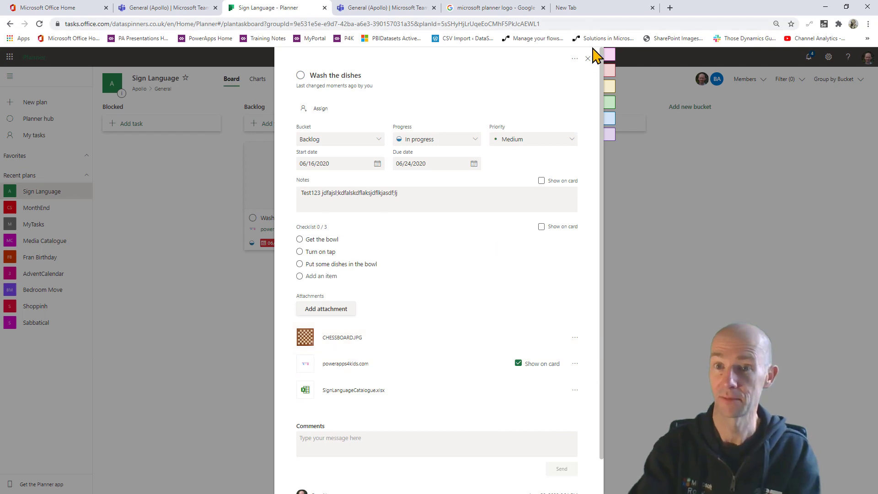
click(588, 59)
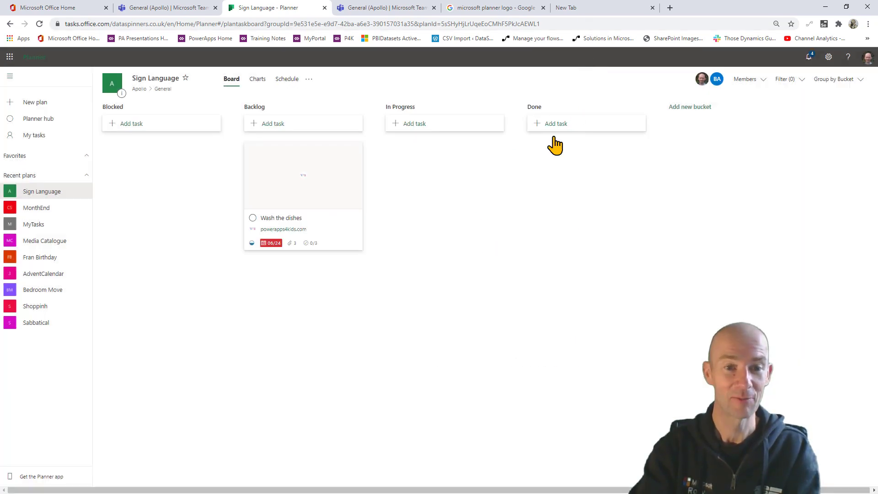
- Open the powerapps4kids.com link from the Wash the dishes card and return to the planner board
click(283, 229)
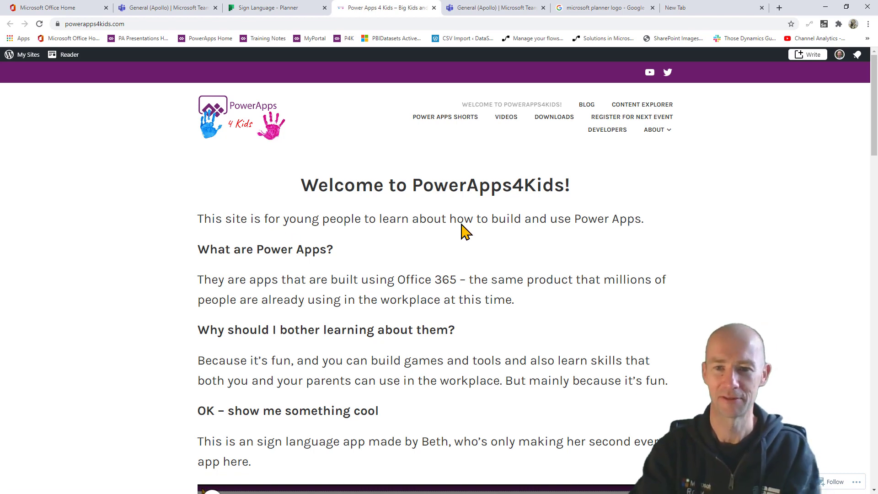
click(275, 10)
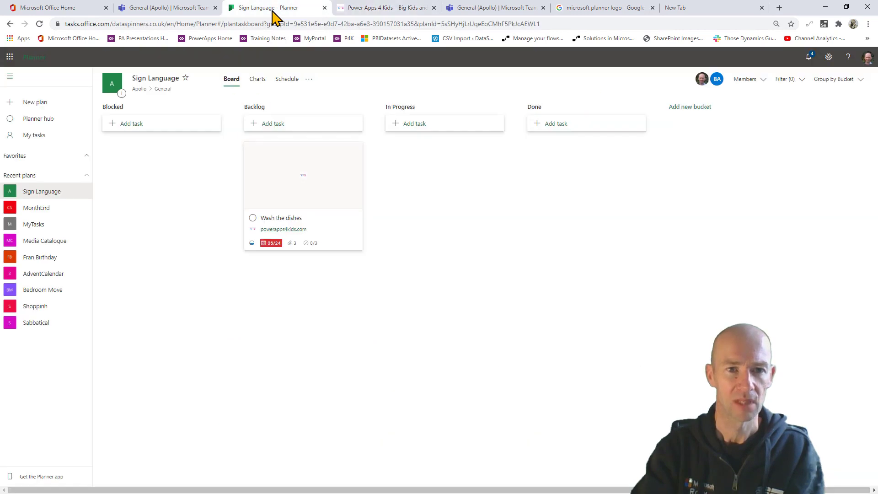
- Make CHESSBOARD.JPG the attachment shown on the Wash the dishes card, review the attachments, and close the details
click(294, 195)
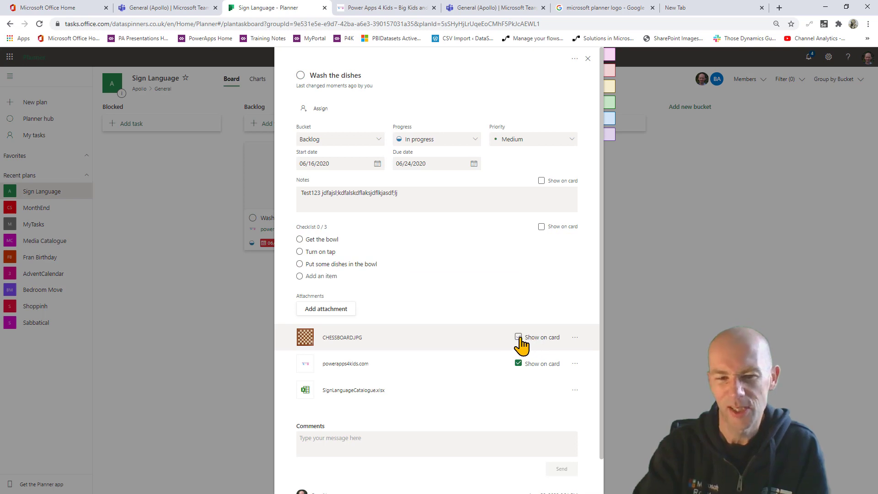
click(518, 338)
click(587, 59)
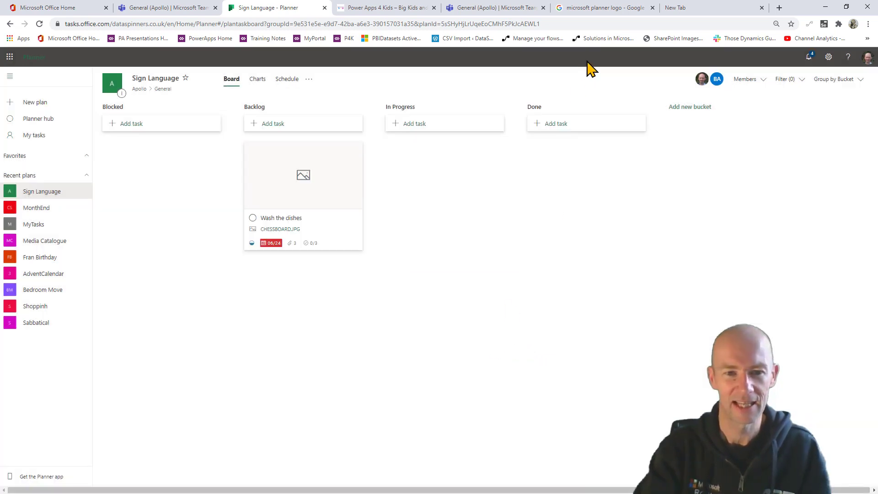
click(309, 190)
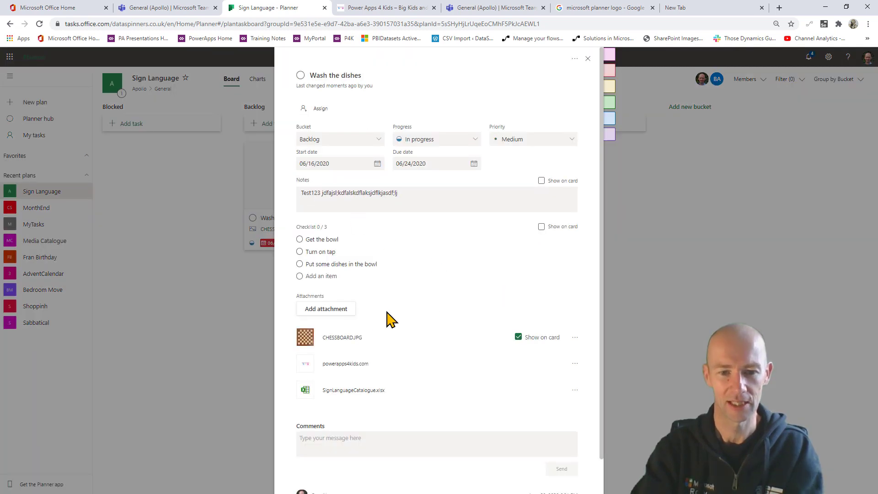
click(587, 60)
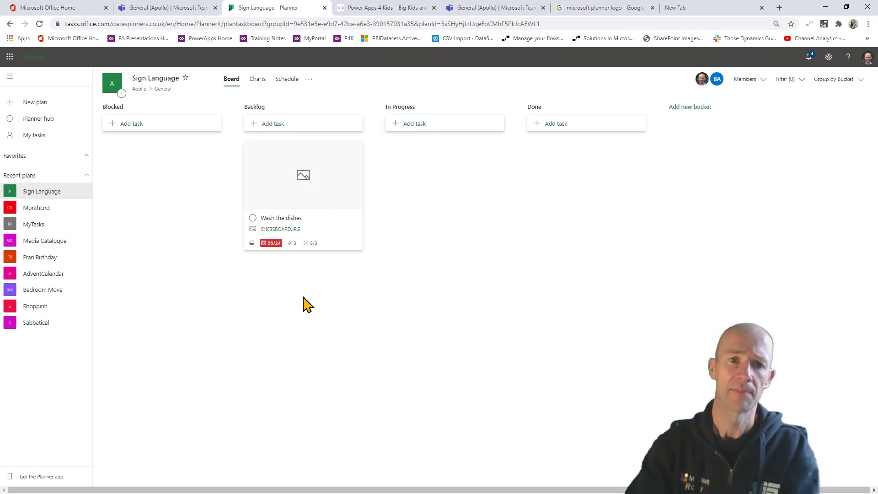
click(283, 126)
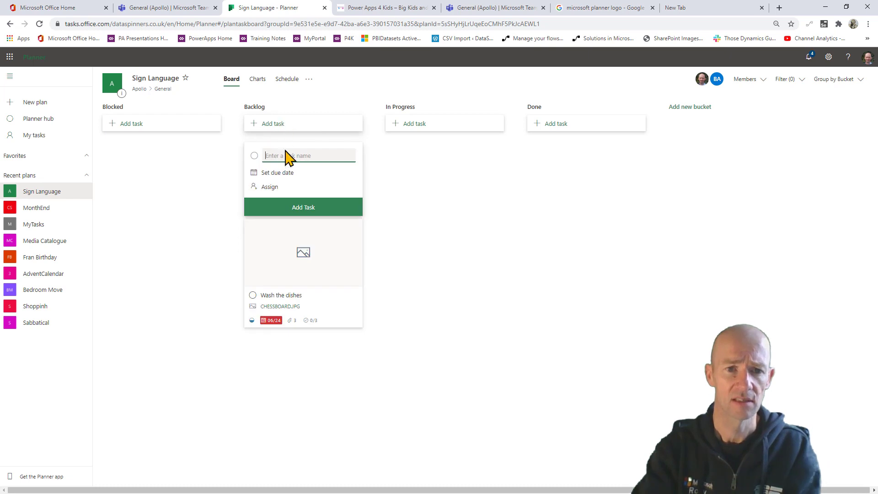
text(test123)
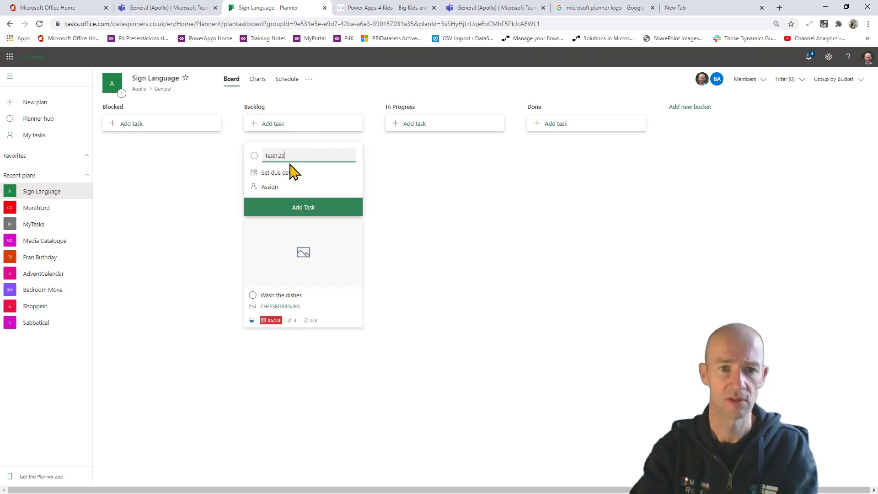
click(284, 172)
click(294, 247)
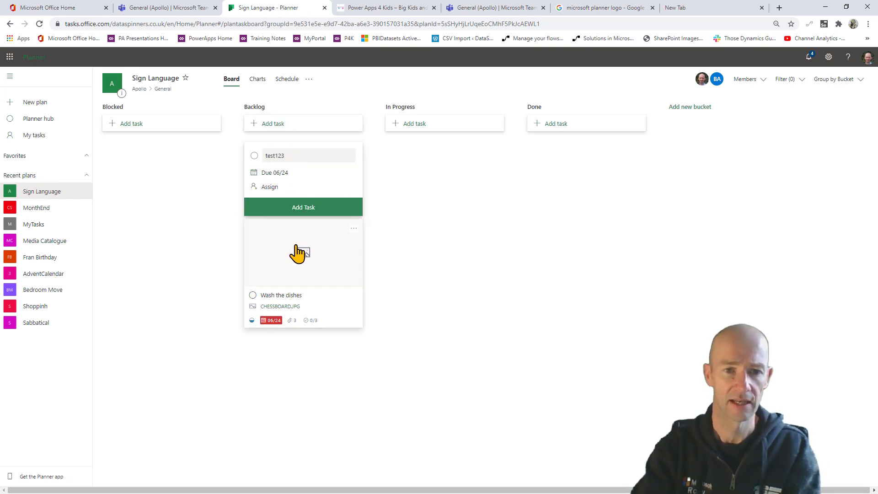
click(273, 187)
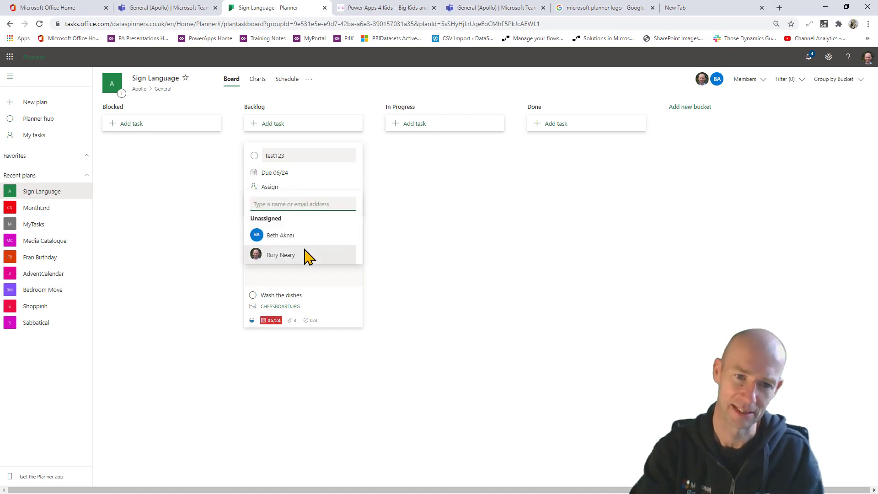
click(280, 255)
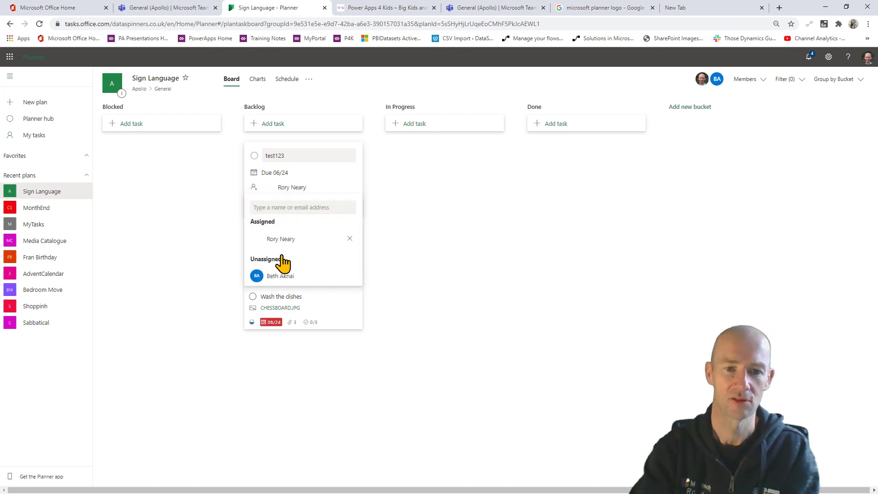
click(389, 212)
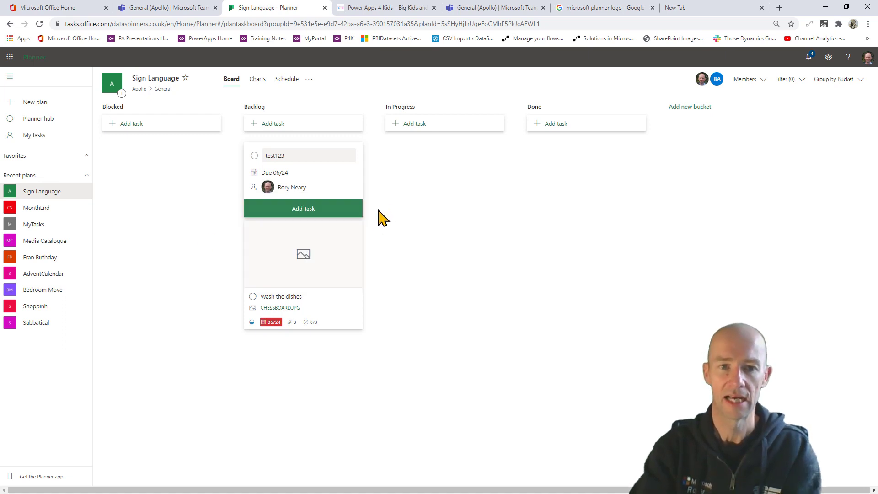
- Add a task named abcd with due date July 8, 2020 to the In Progress bucket
click(413, 124)
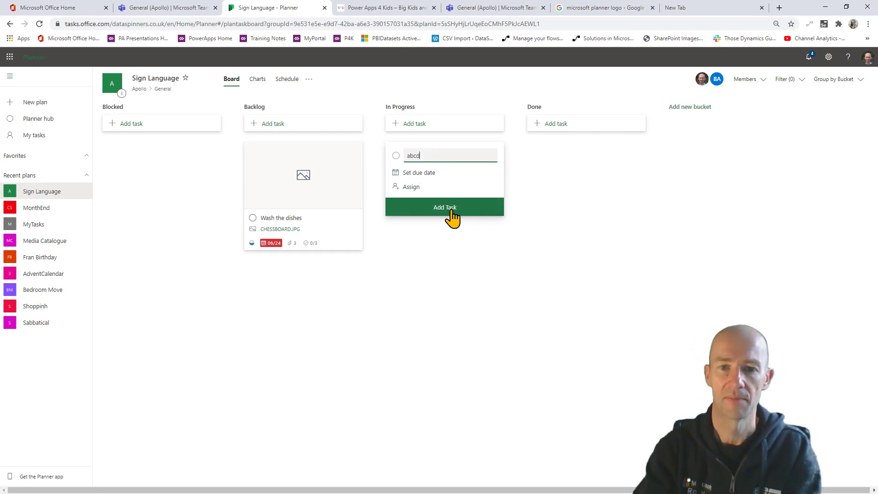
click(422, 172)
click(470, 188)
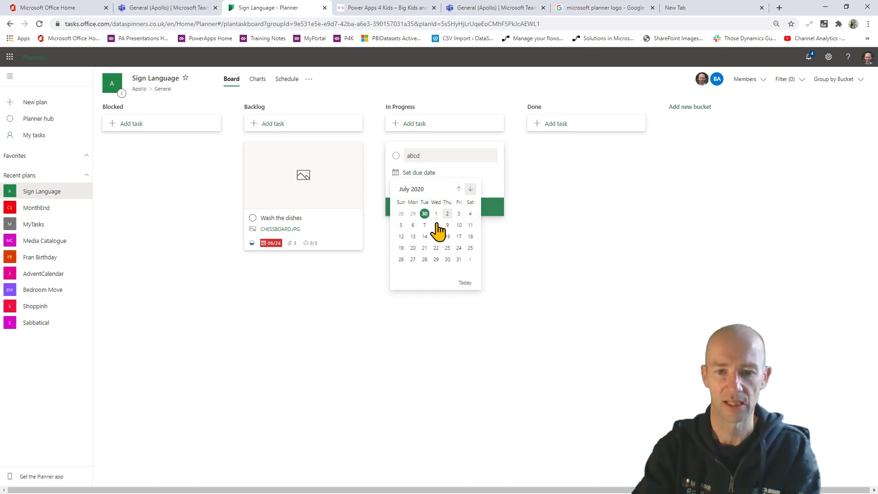
click(436, 225)
click(439, 210)
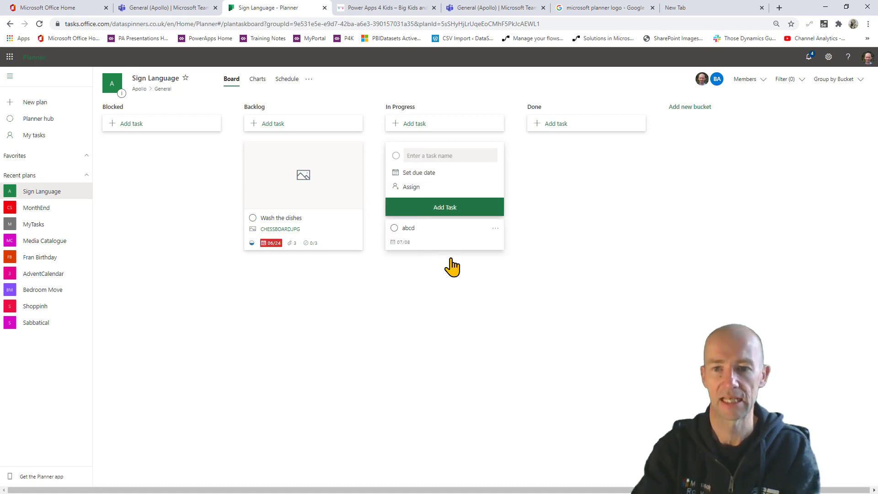
click(398, 281)
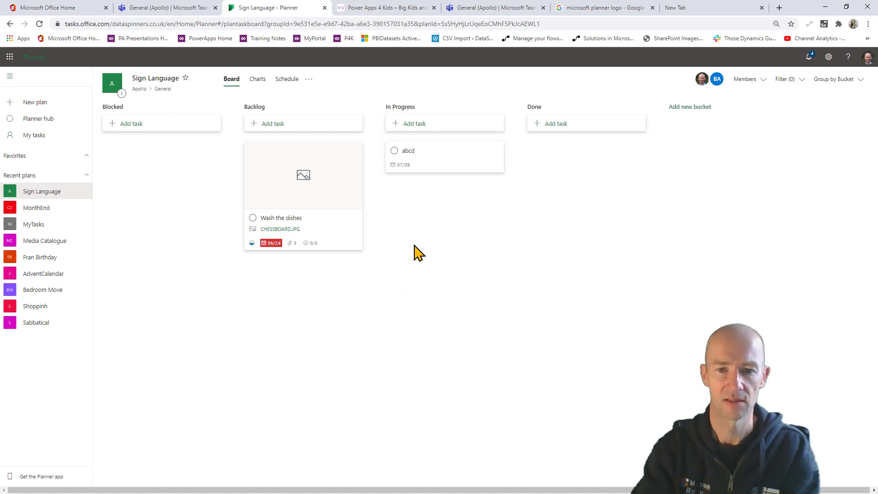
- Add a task named Overdue task with due date June 15, 2020 to the Blocked bucket
click(153, 131)
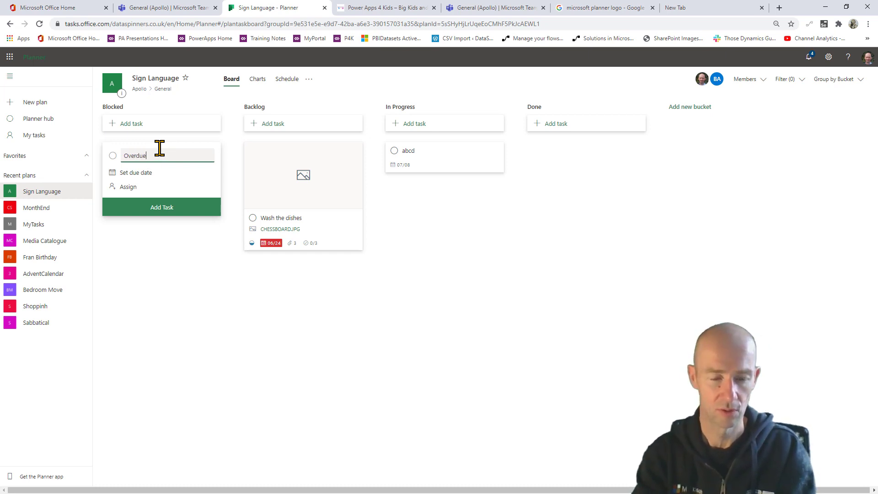
text(Overdue task)
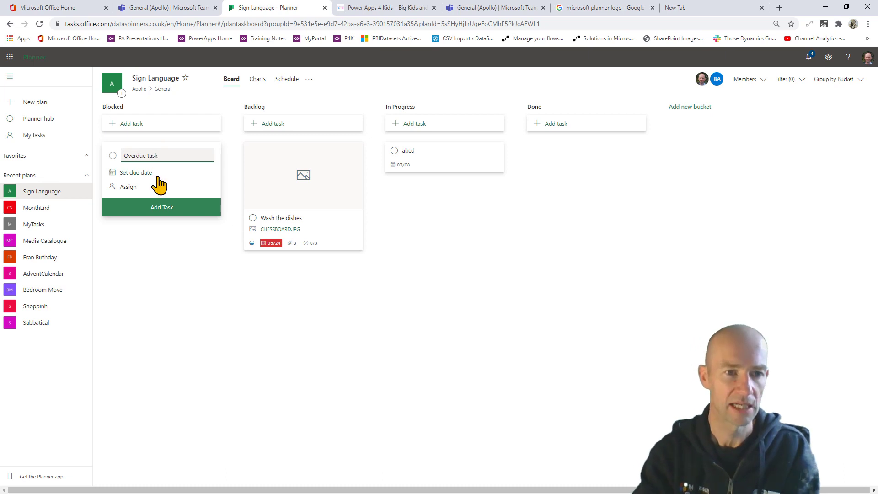
click(160, 179)
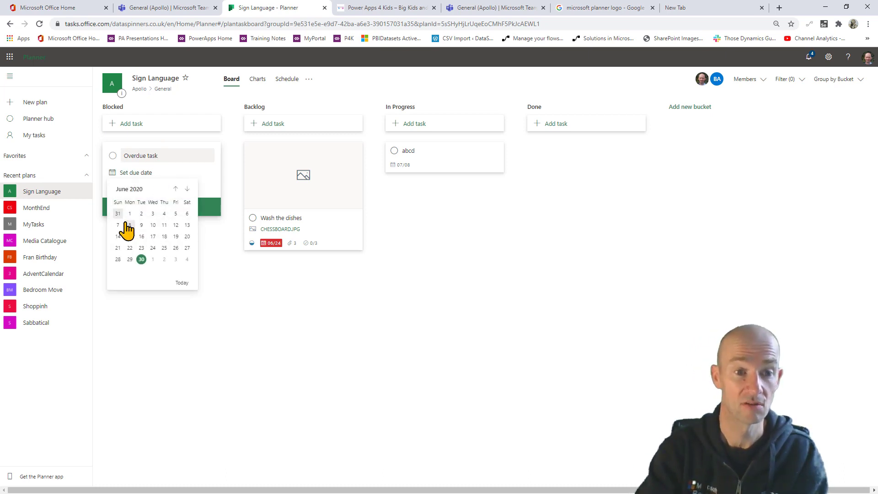
click(130, 236)
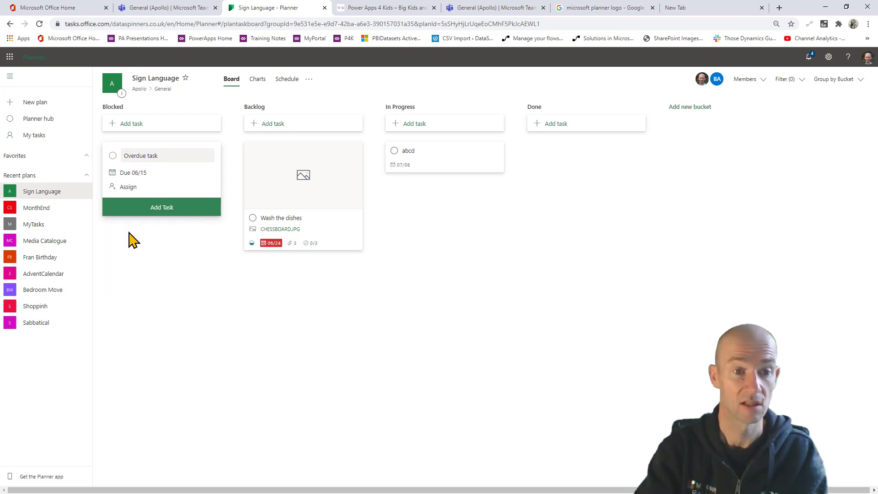
click(167, 210)
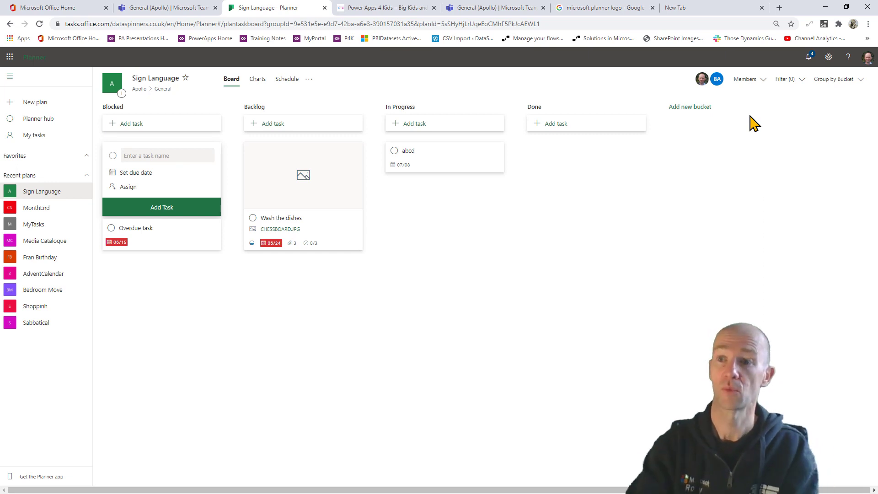
- Filter the board to show only tasks with a Late due date, and remove that filter again
click(800, 83)
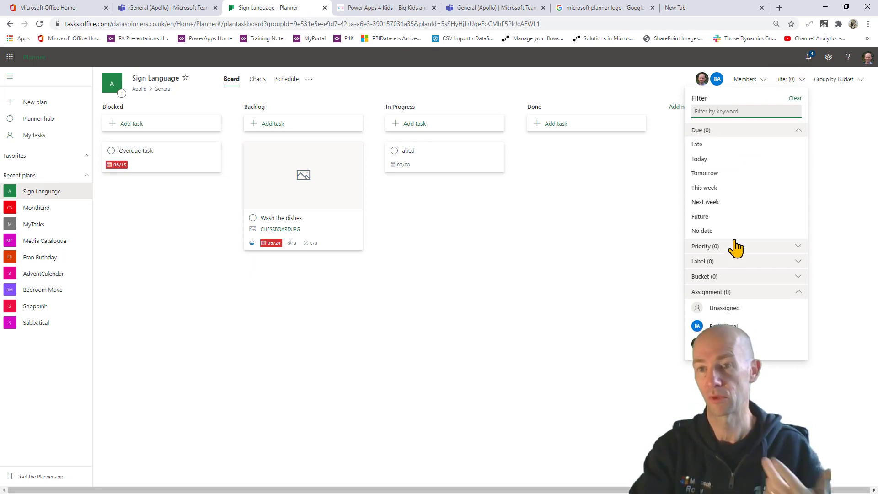
click(721, 147)
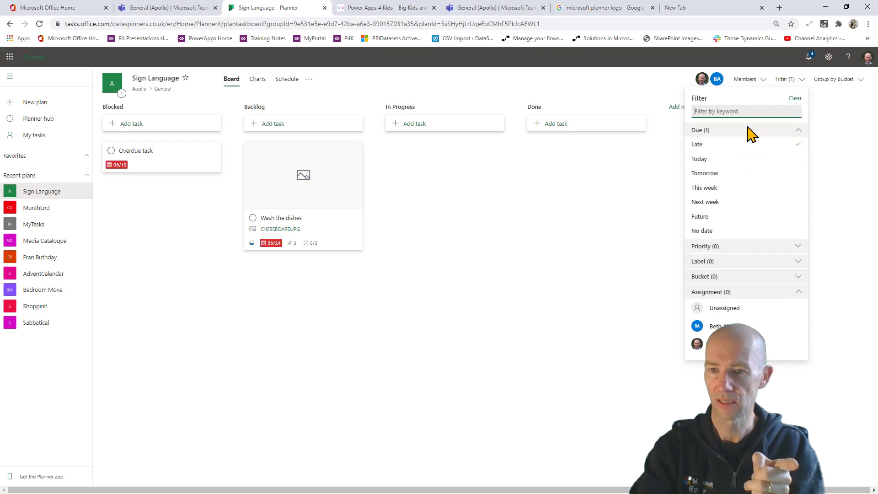
click(707, 149)
click(707, 149)
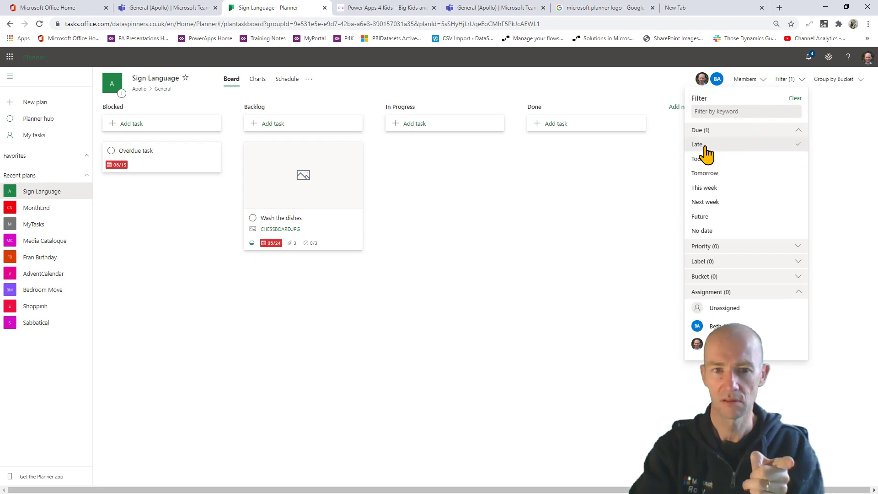
click(706, 147)
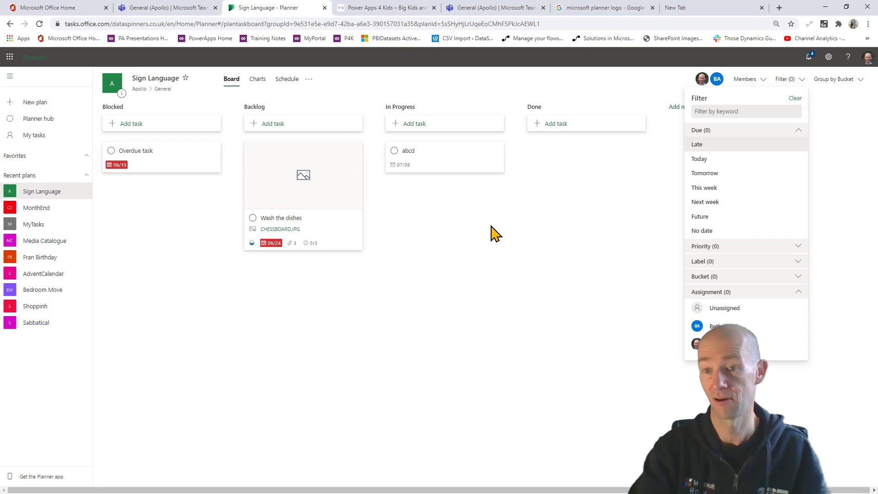
- Filter the board to the Blocked bucket, remove that filter, and close the filter options
click(795, 277)
click(713, 293)
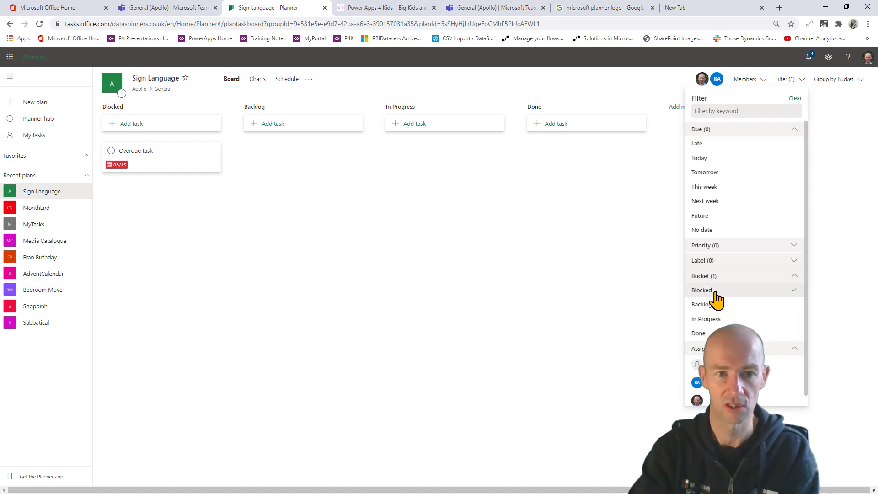
click(790, 290)
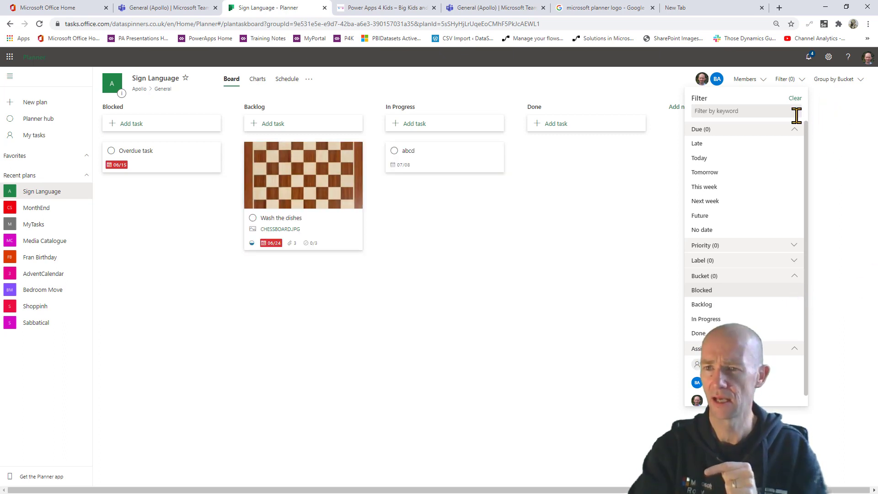
click(760, 88)
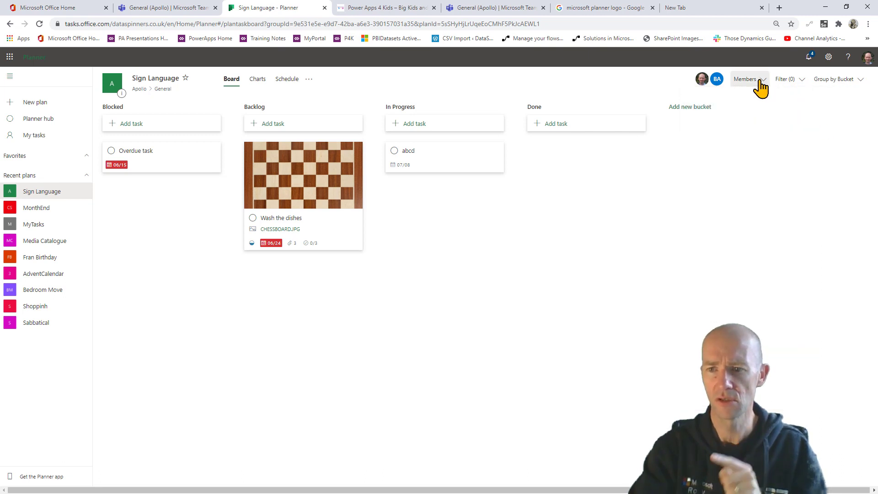
click(760, 87)
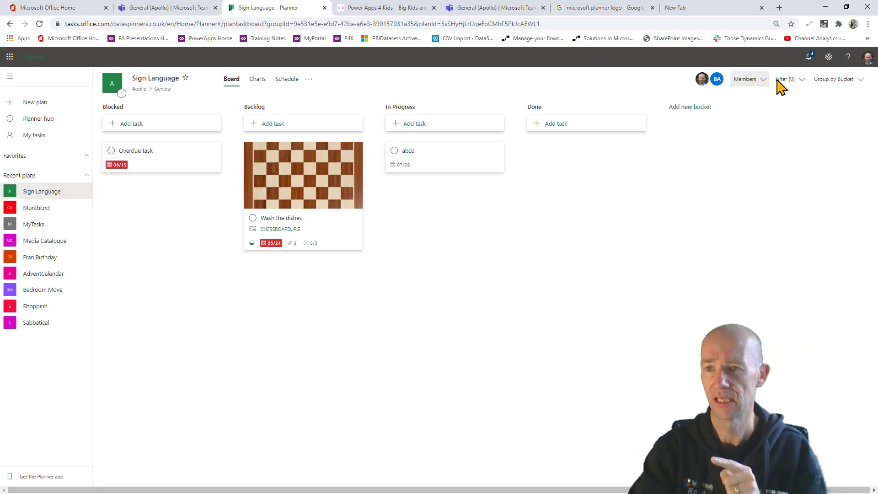
- View the board grouped in turn by Assigned to, Progress and Due date
click(852, 83)
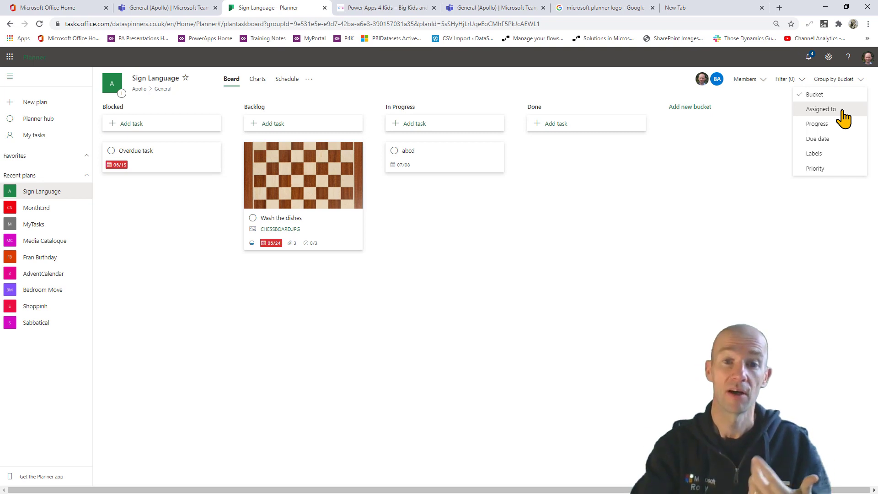
click(820, 110)
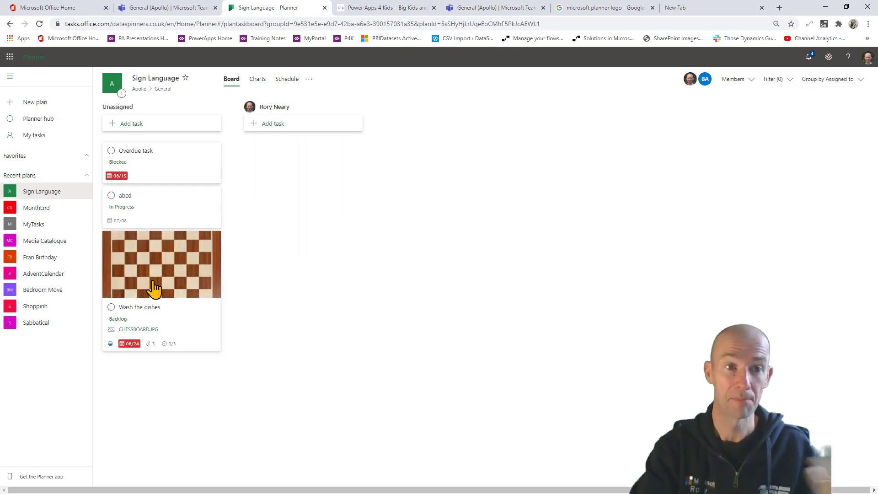
click(823, 82)
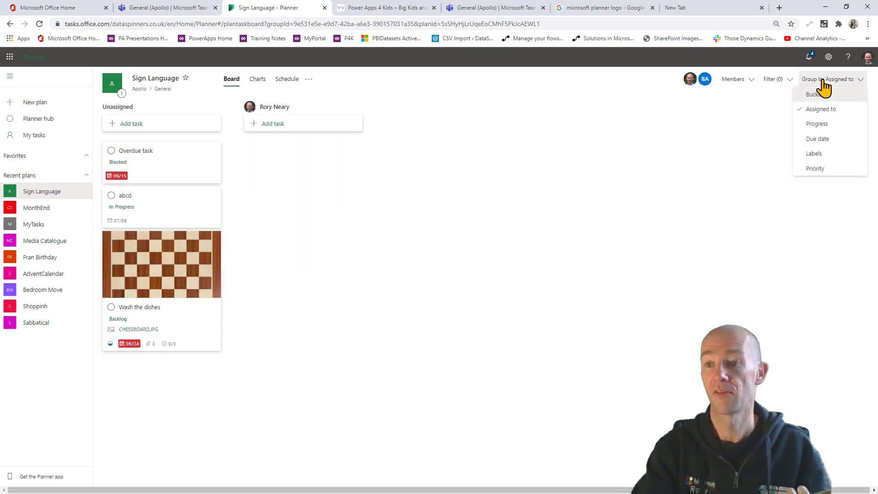
click(834, 121)
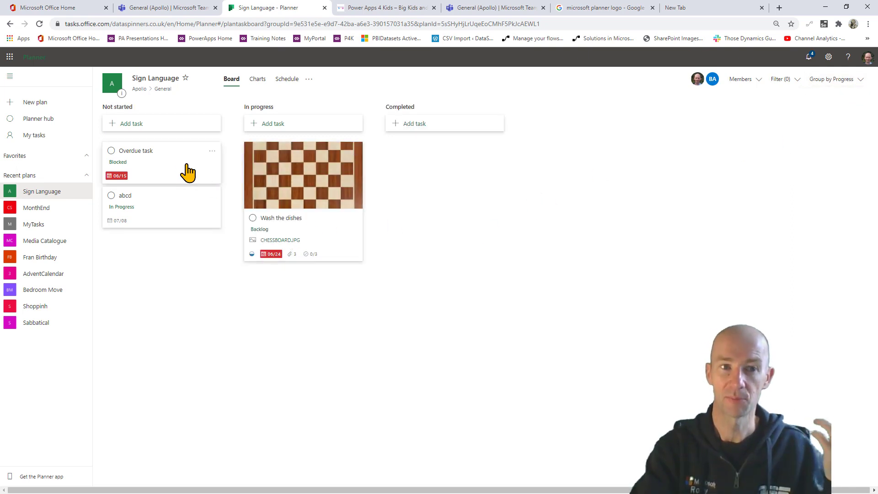
click(841, 82)
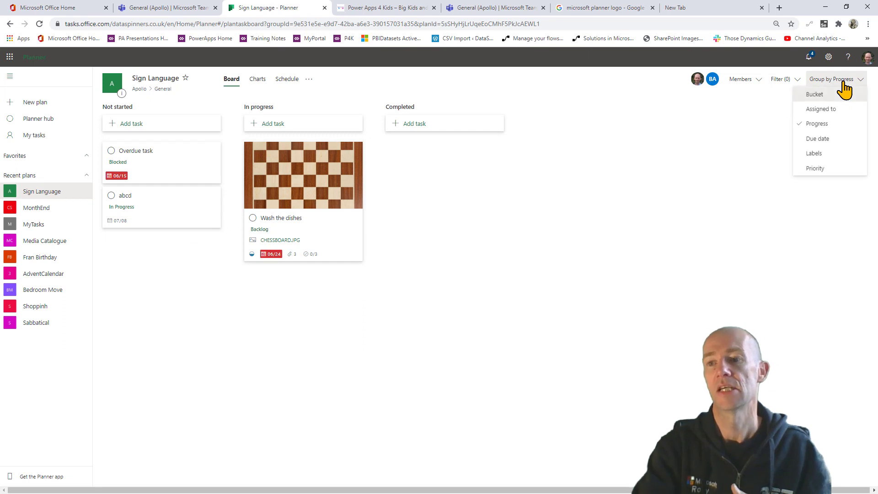
click(829, 139)
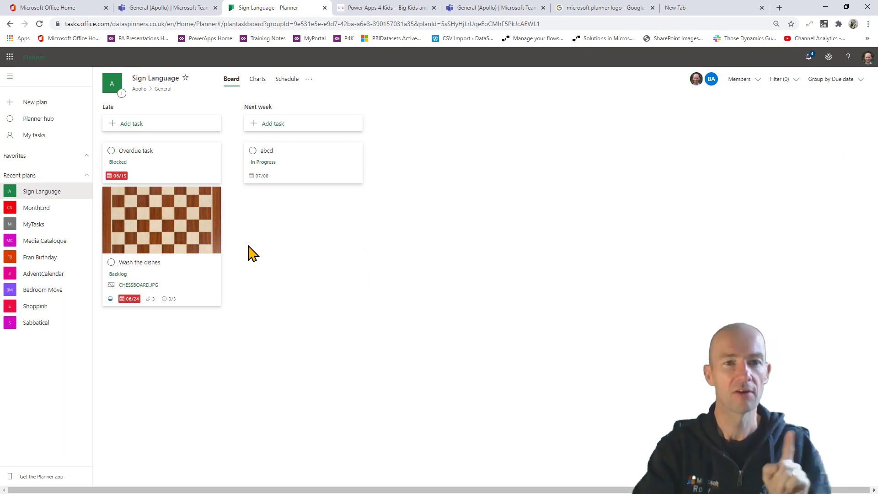
- Group the board by Labels and give Overdue task the Yellow label
click(816, 80)
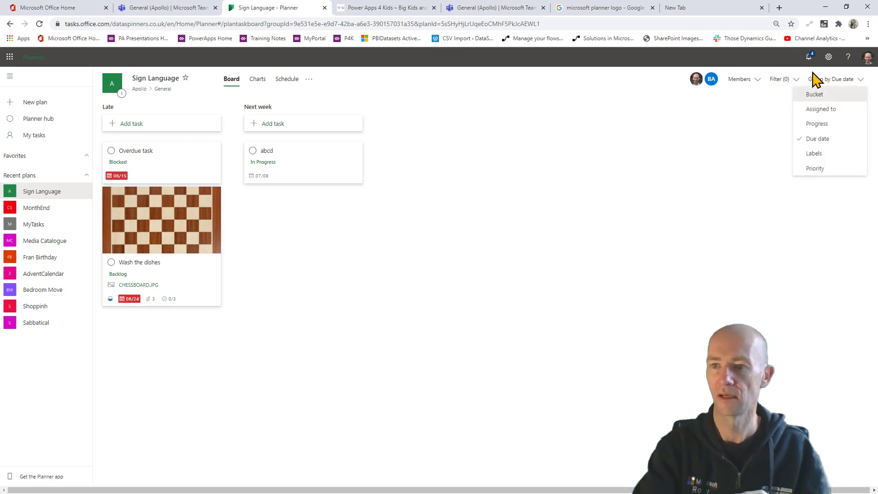
click(814, 154)
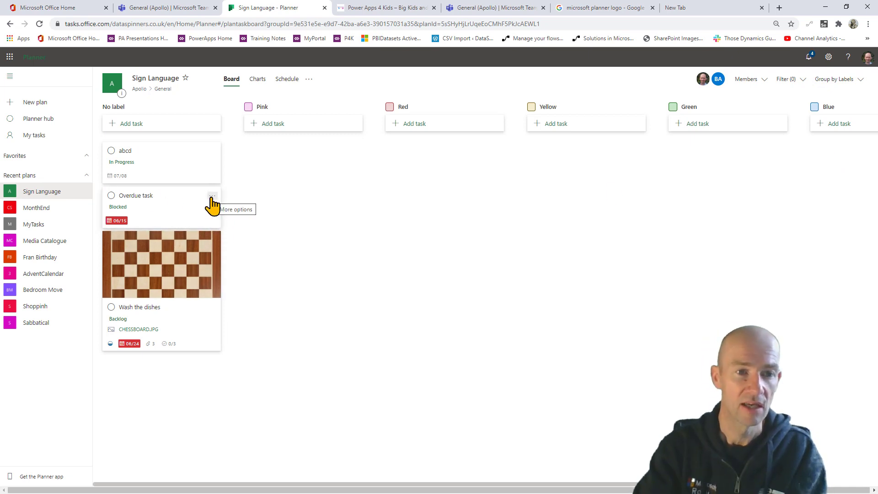
click(212, 196)
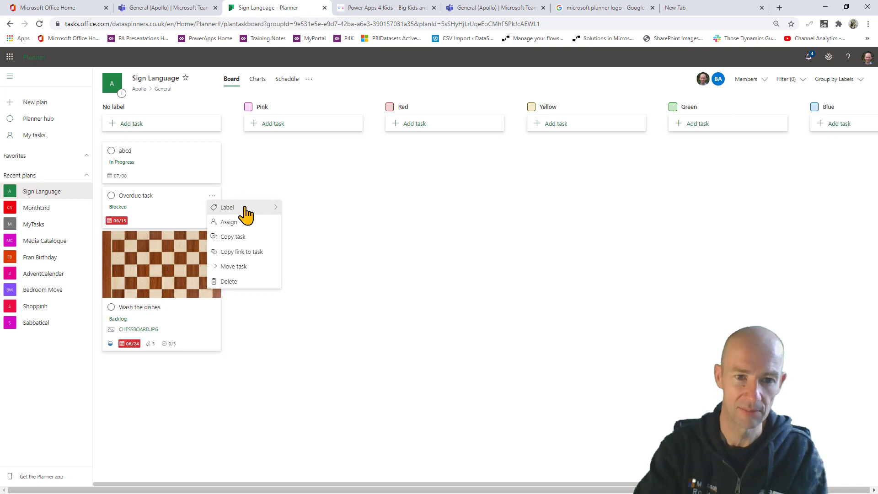
mouse_move(247, 211)
click(305, 235)
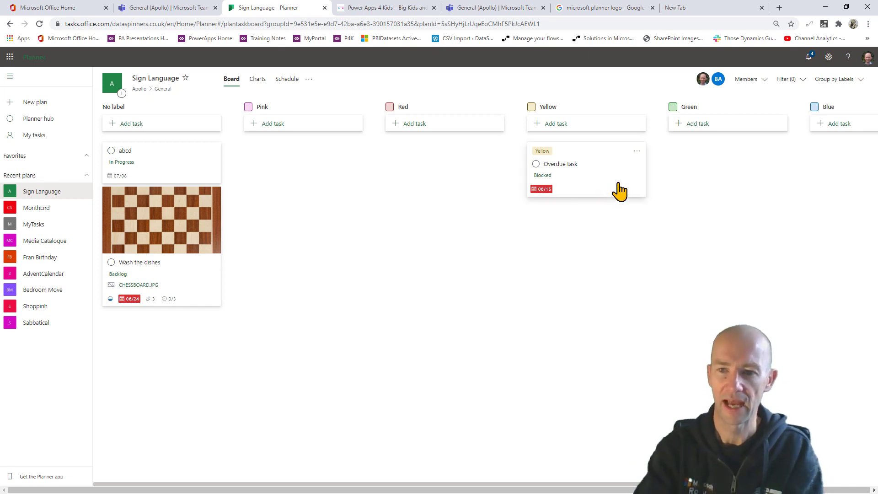
- View the label choices available for Overdue task and dismiss them
click(637, 152)
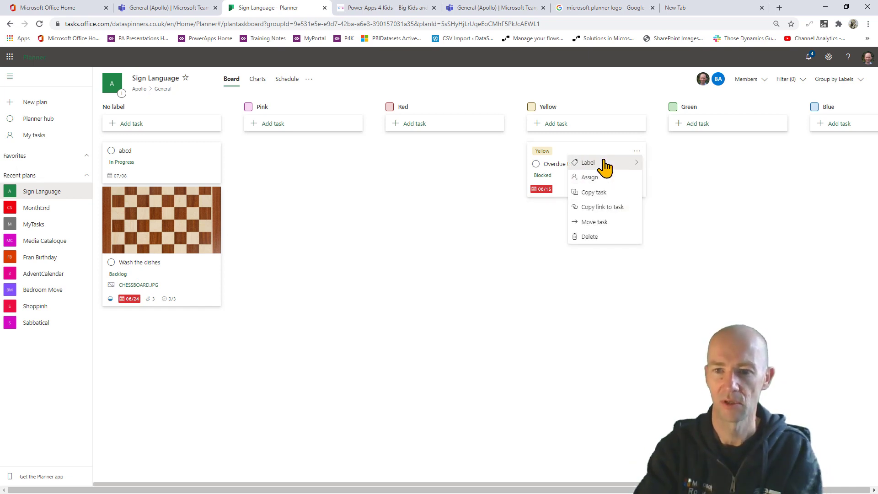
mouse_move(605, 165)
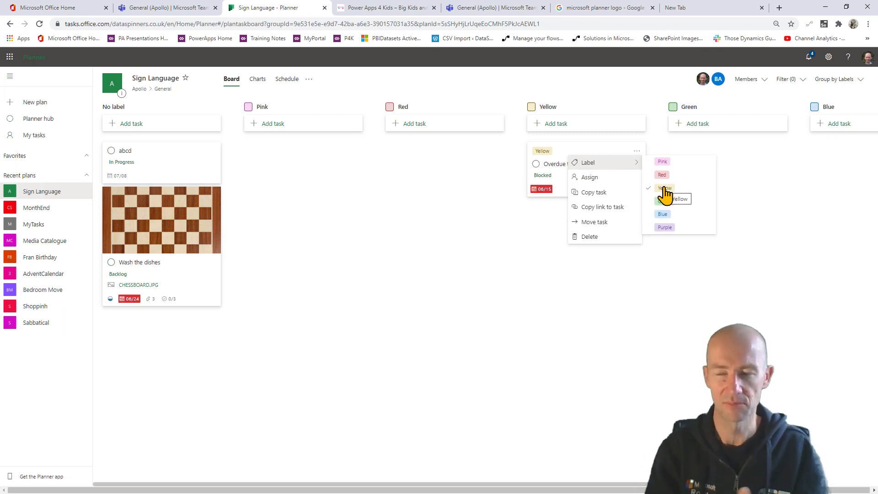
click(415, 221)
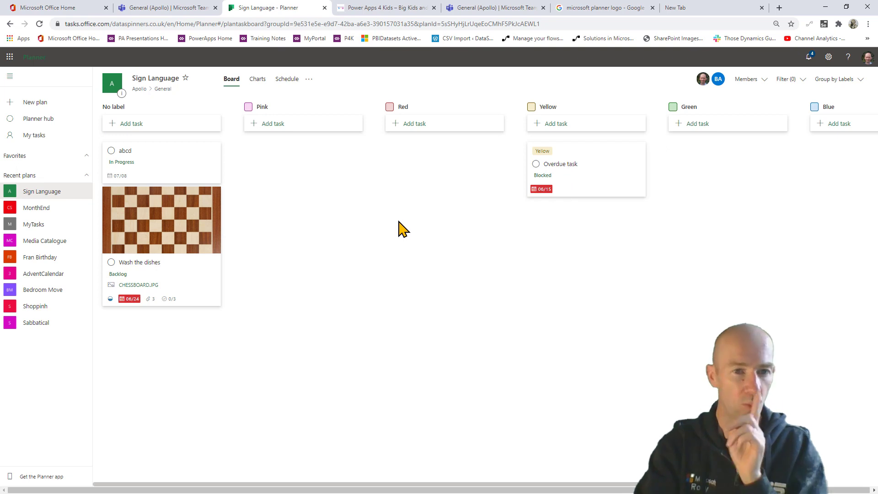
- Group the board by Priority and set the priority of Overdue task to Urgent
click(846, 80)
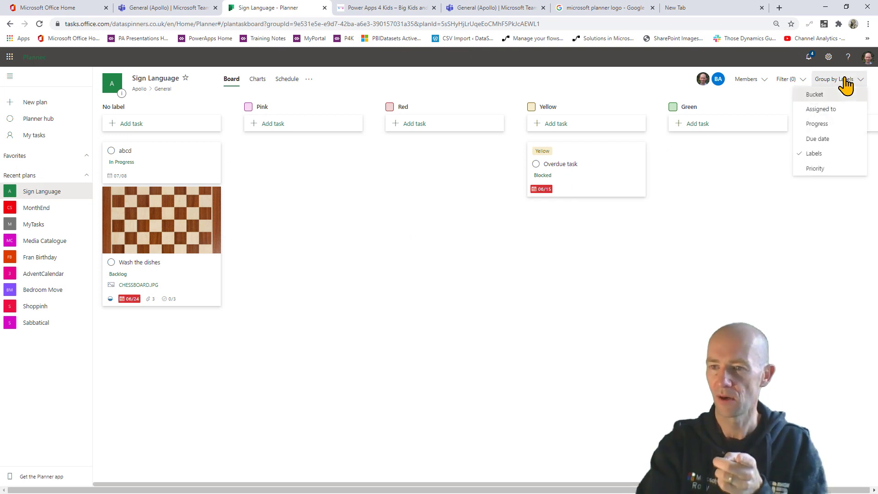
click(837, 167)
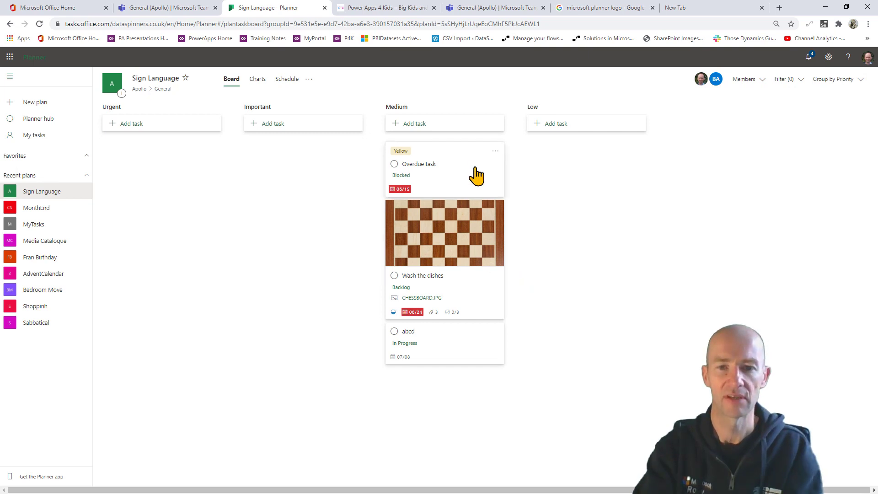
click(495, 151)
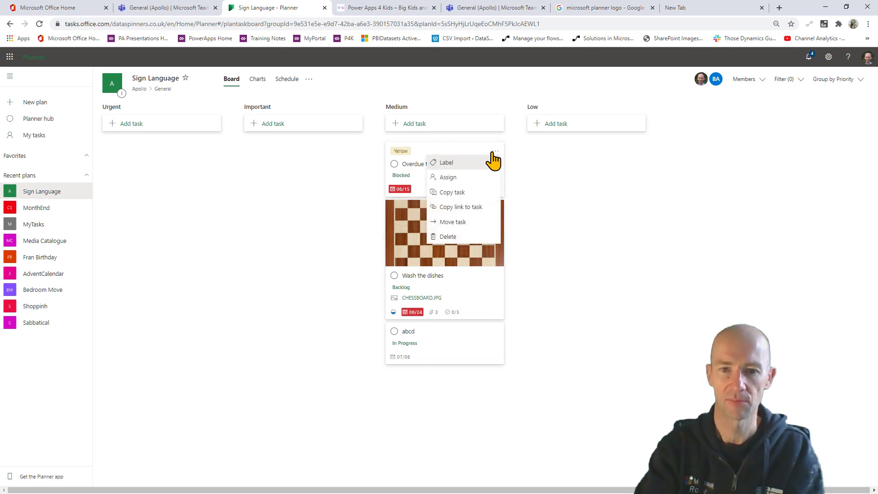
click(414, 193)
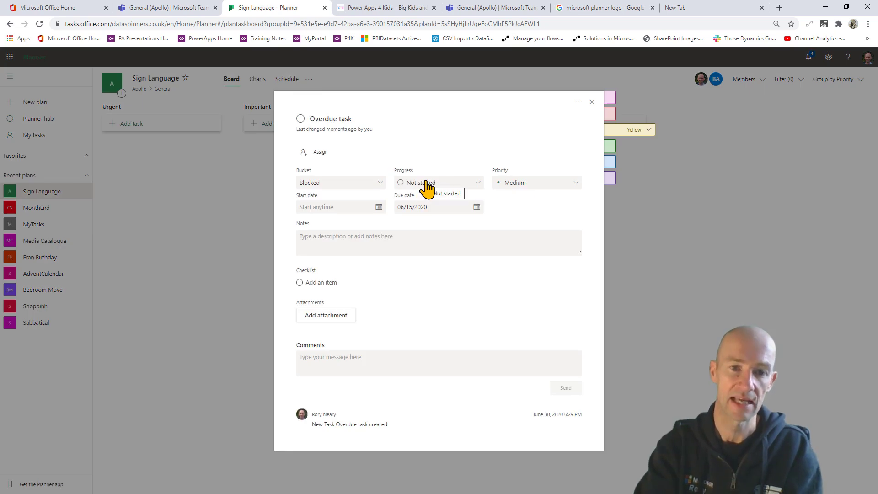
click(507, 183)
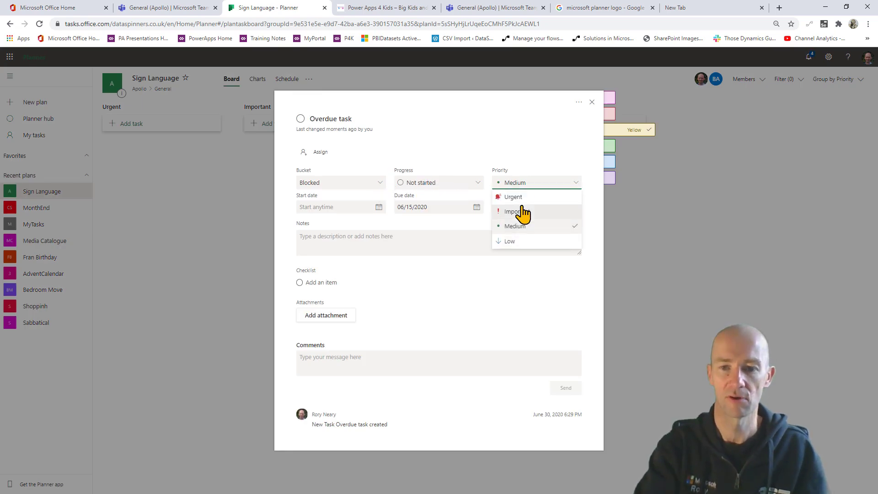
click(512, 197)
click(739, 249)
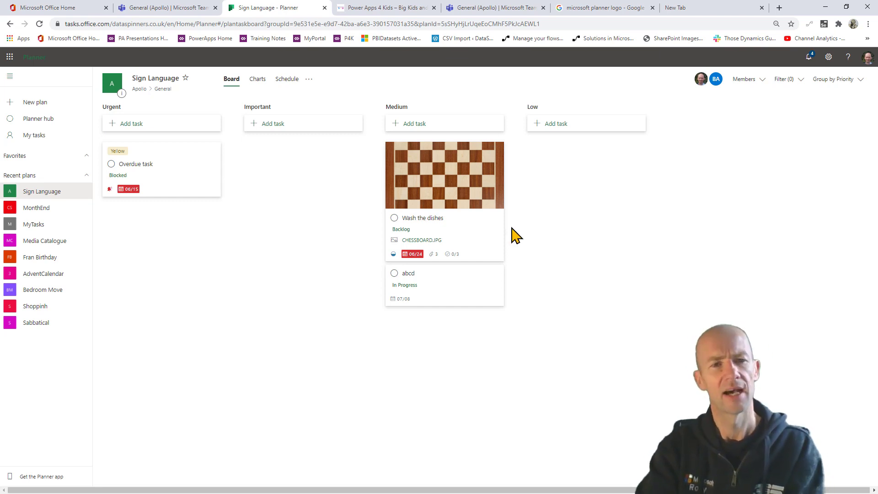
- View the Sign Language plan's charts and its monthly schedule
click(258, 79)
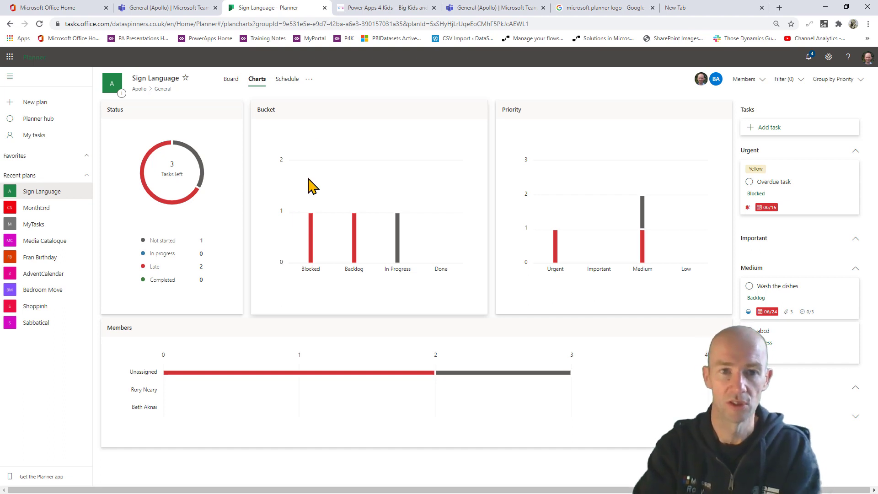
click(287, 80)
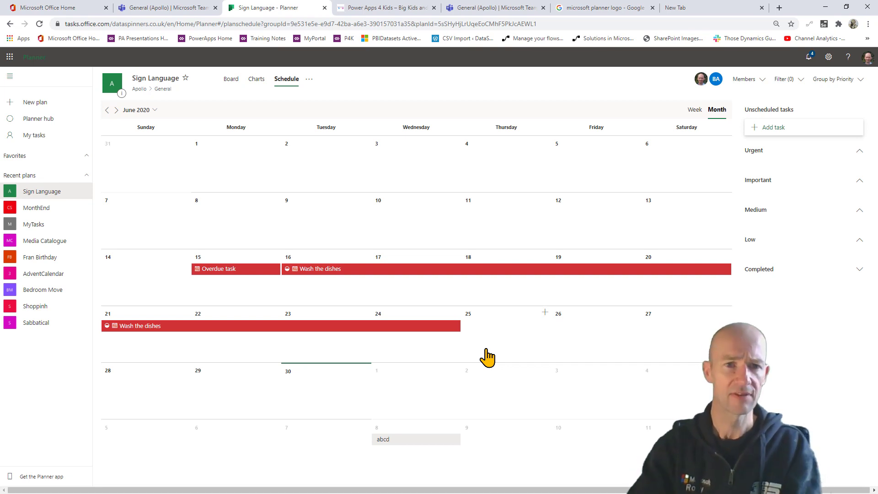
- Open the plan's group conversation in Outlook, and return to the Sign Language board in Planner
click(309, 80)
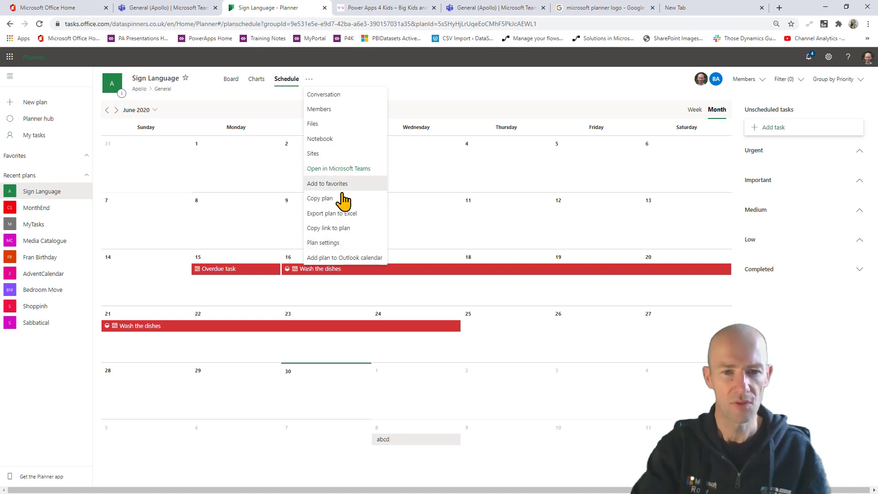
click(341, 100)
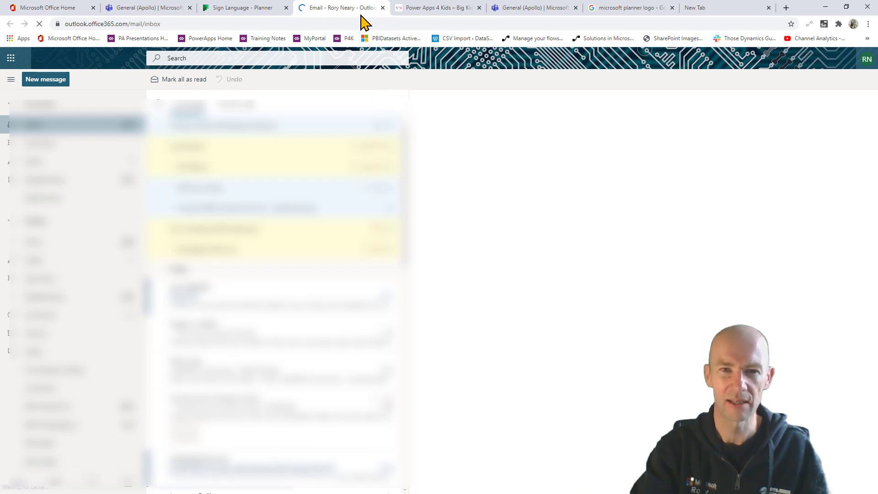
click(255, 8)
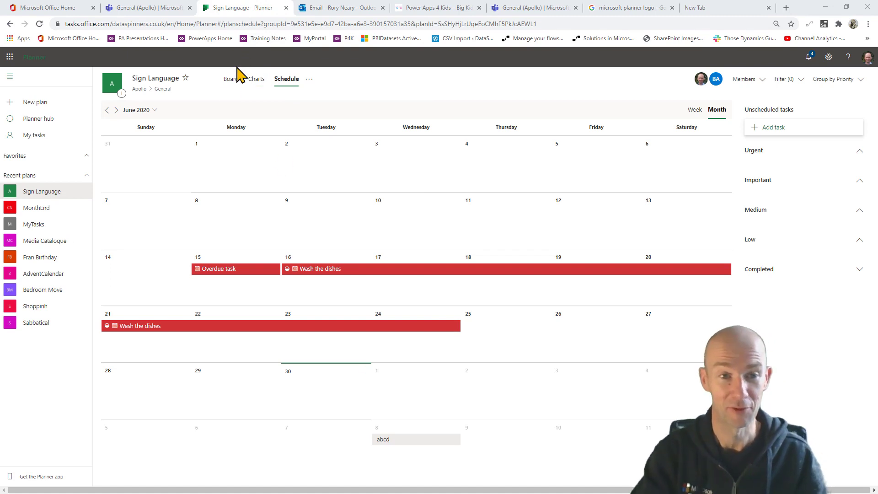
click(231, 81)
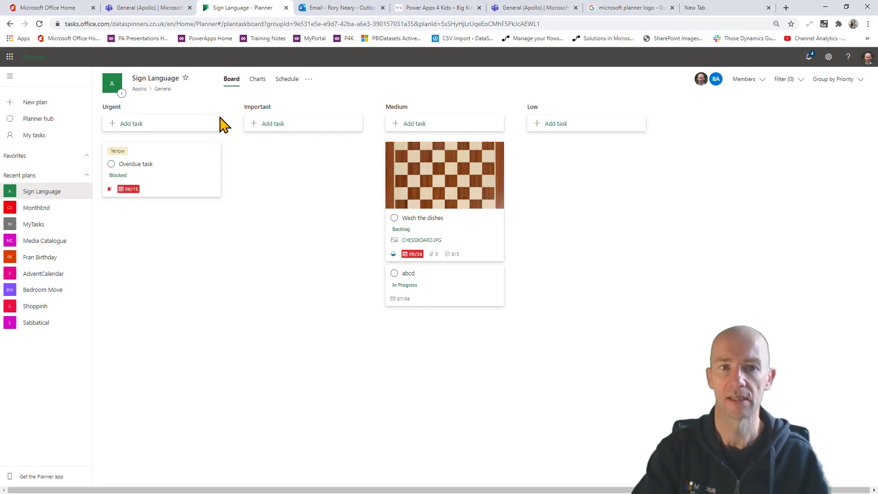
- Switch to the Sign Language plan in Microsoft Teams, expand it to fill the window, and show its additional options
click(159, 8)
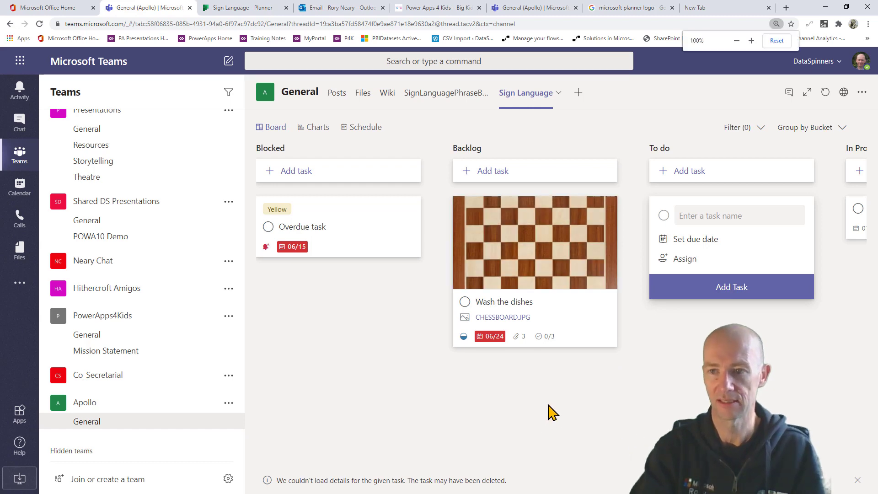
key(ctrl+minus)
key(ctrl+minus)
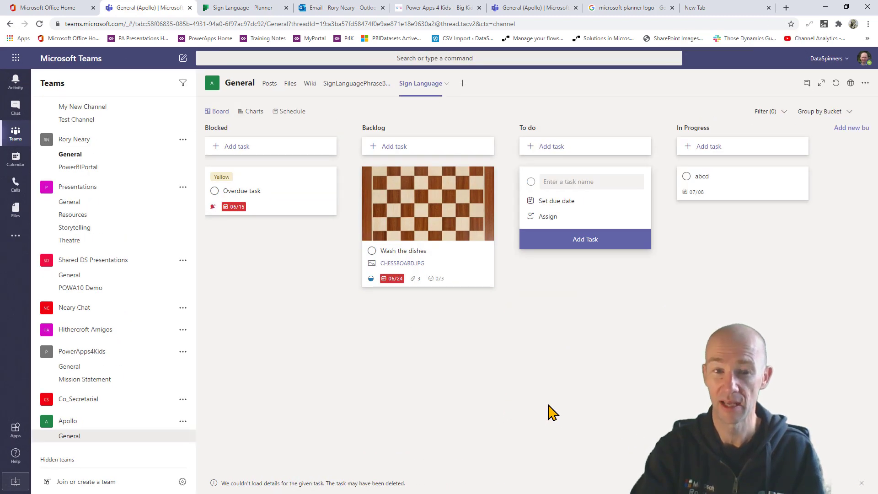
key(ctrl+minus)
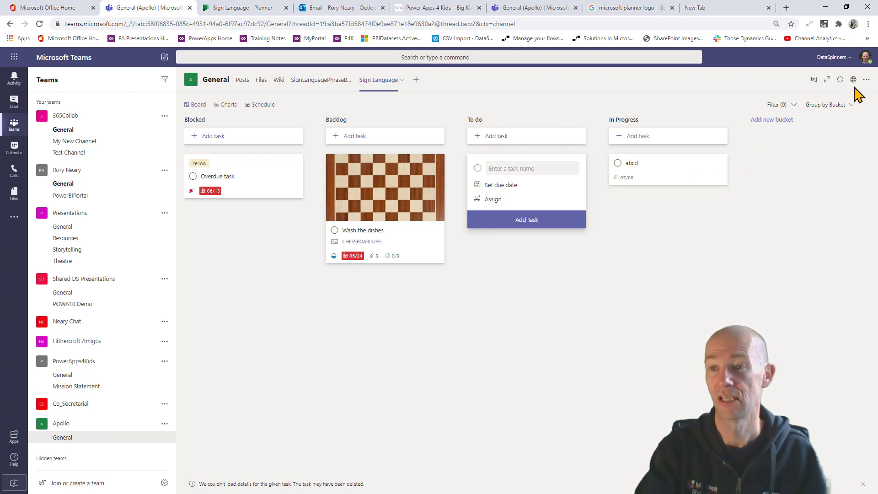
click(827, 80)
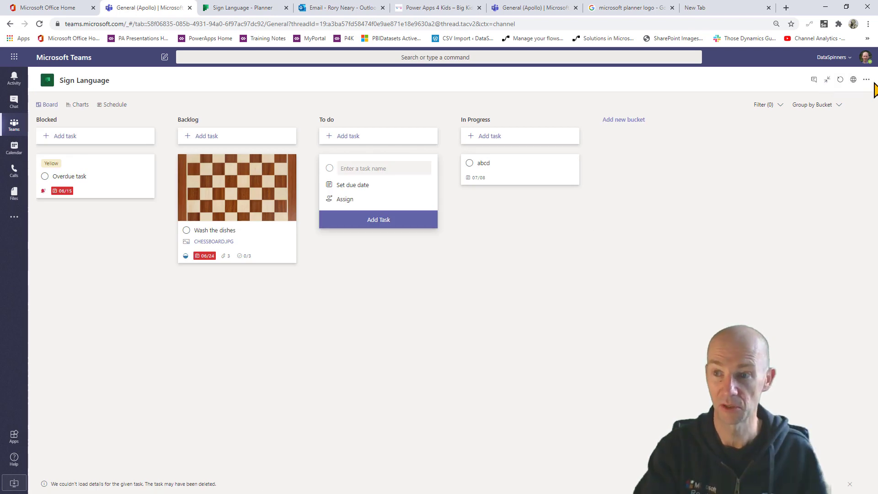
click(866, 79)
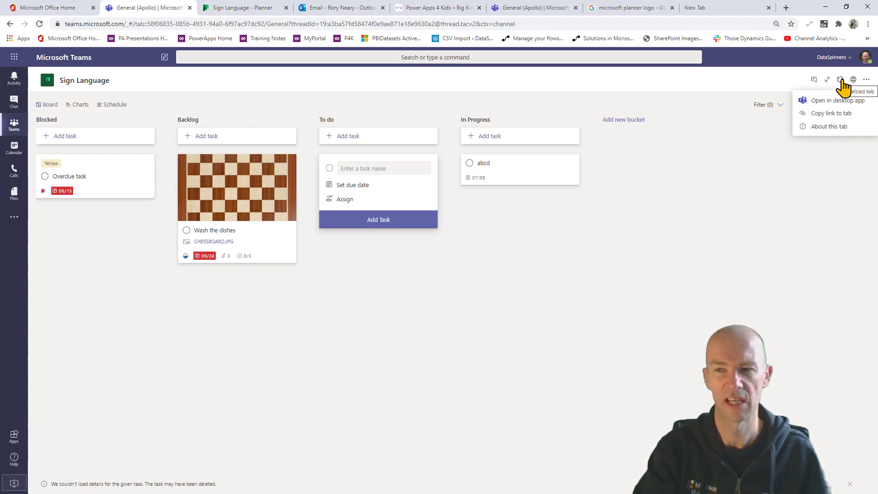
- Open the conversation beside the Sign Language plan and post the message "Hi I think this plan is great"
click(814, 80)
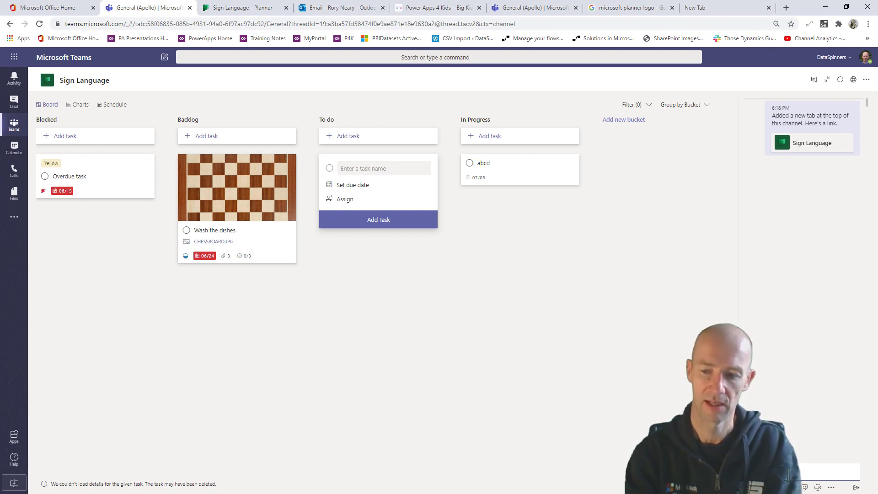
text(great)
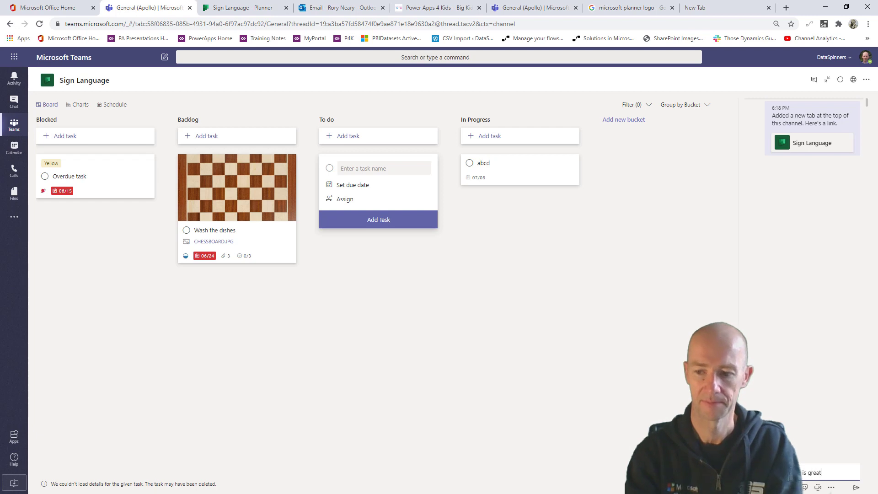
key(Return)
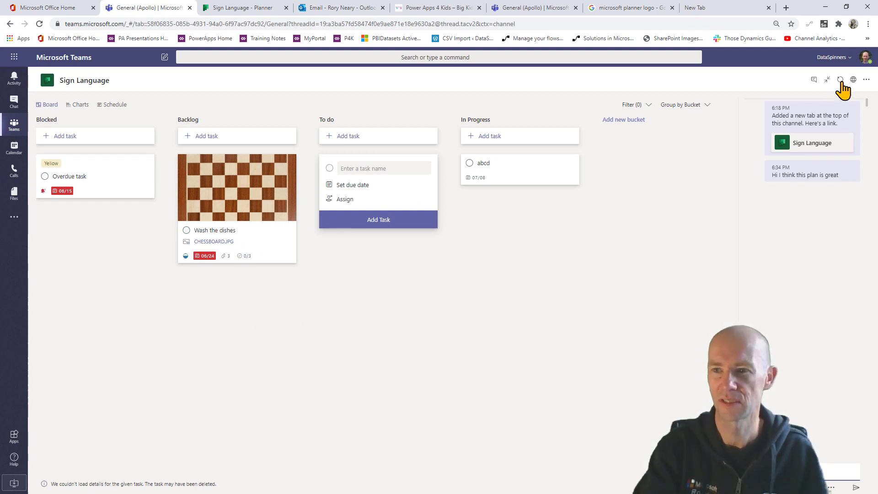
- Restore the plan to its normal size and review the posts in the Apollo team's General channel
click(827, 79)
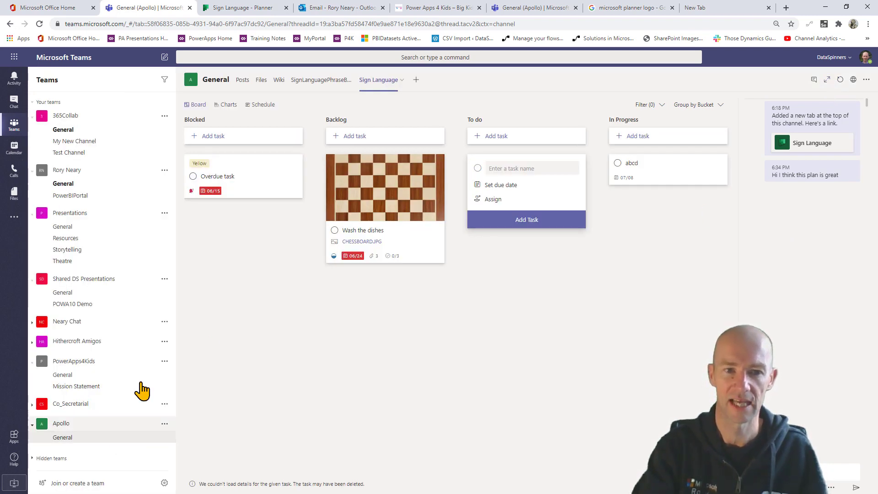
click(245, 81)
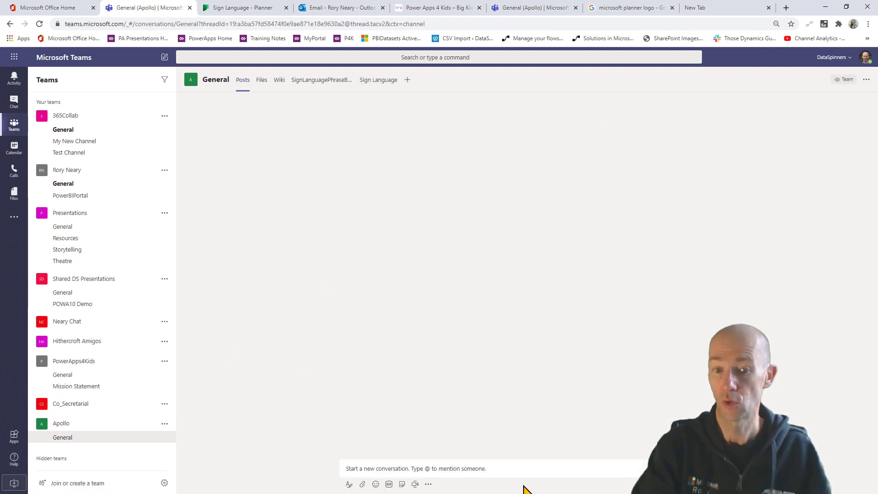
click(482, 470)
scroll(397, 411, up, 7)
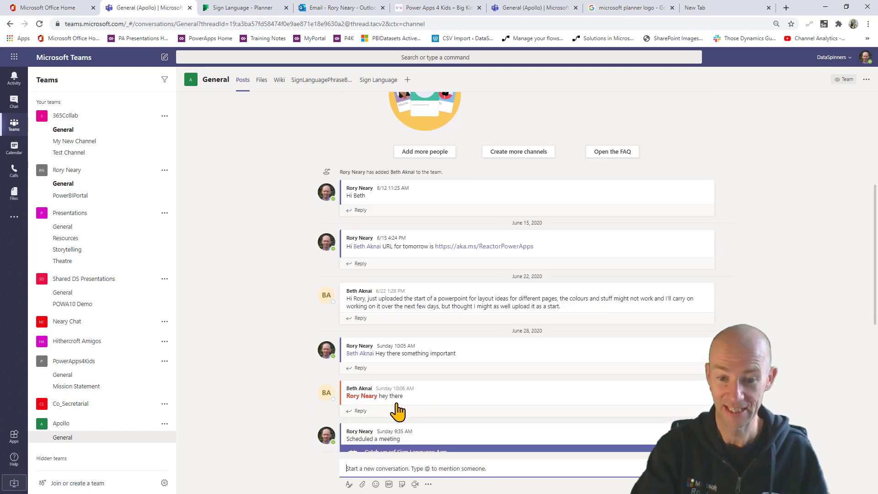
scroll(415, 402, down, 8)
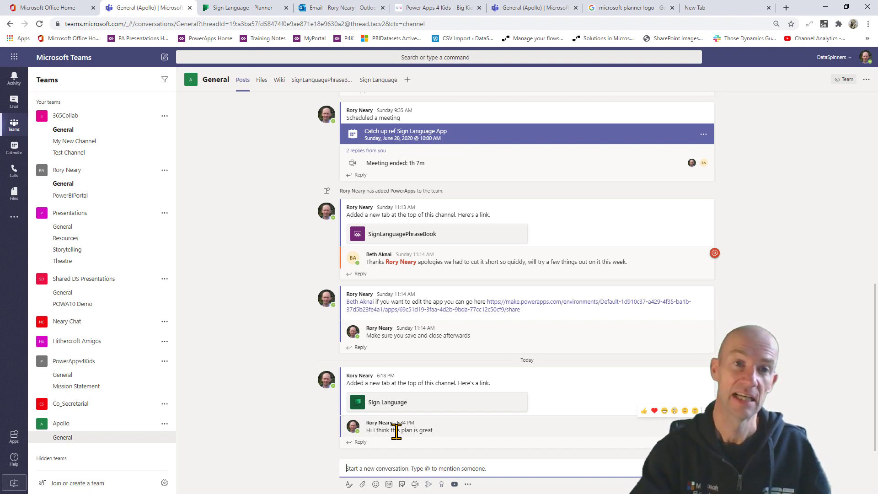
- Switch back to Planner and create a new plan named Test123 with Private privacy and no group description
click(241, 8)
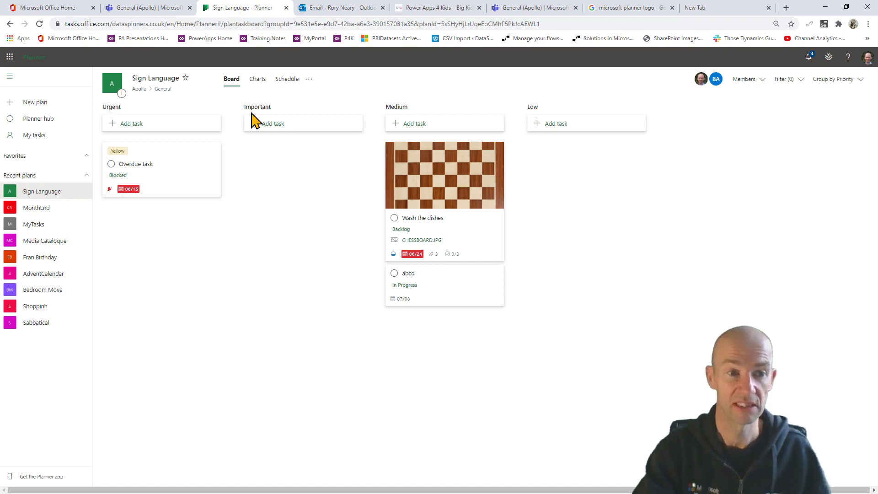
click(42, 102)
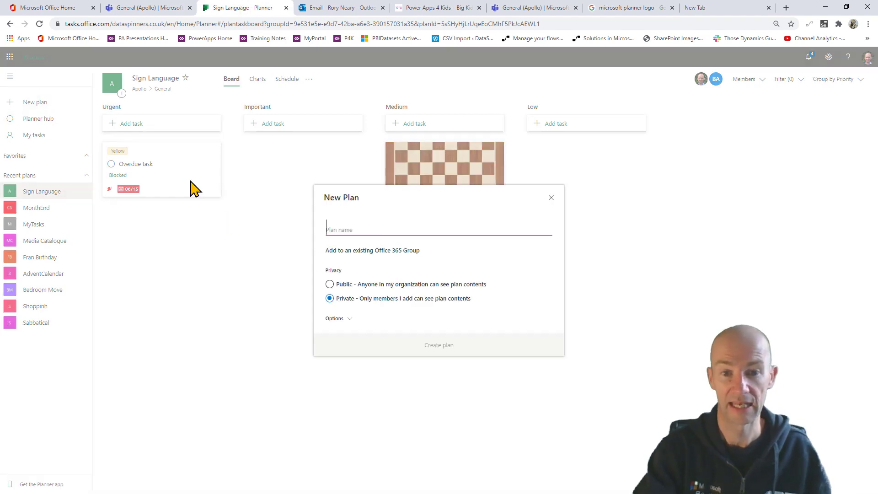
text(Tes)
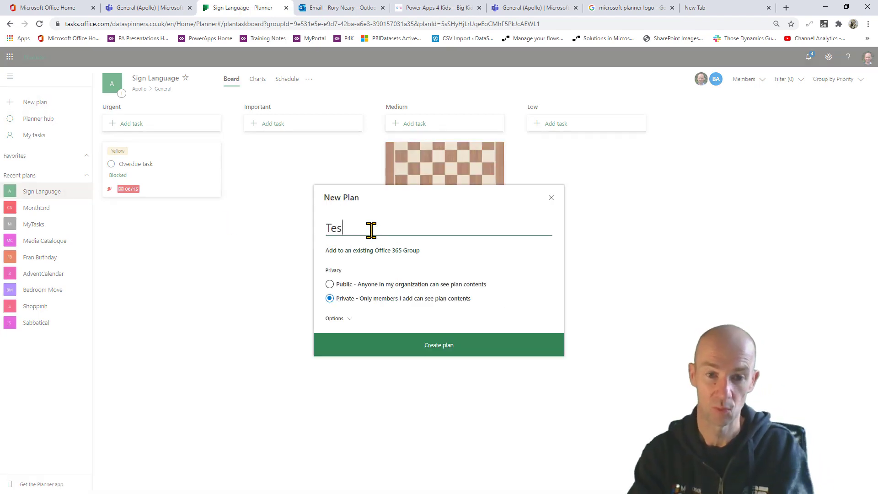
text(t13)
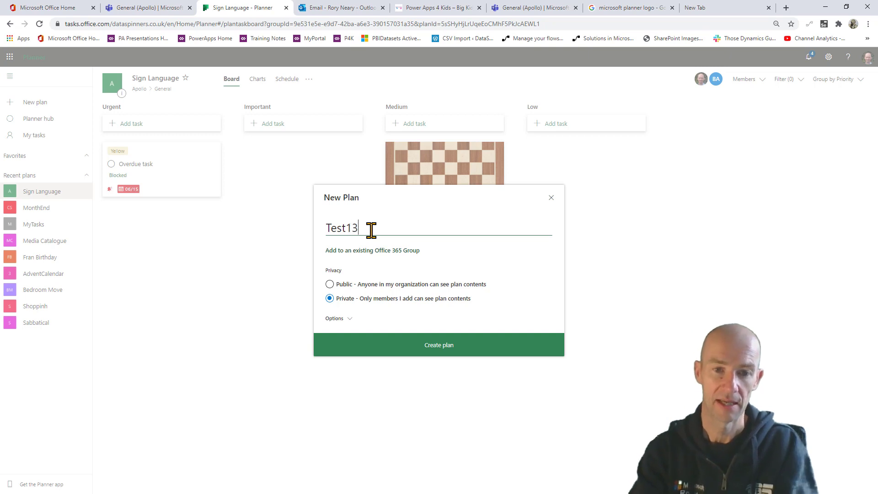
text(23)
key(BackSpace)
key(BackSpace)
key(BackSpace)
text(23)
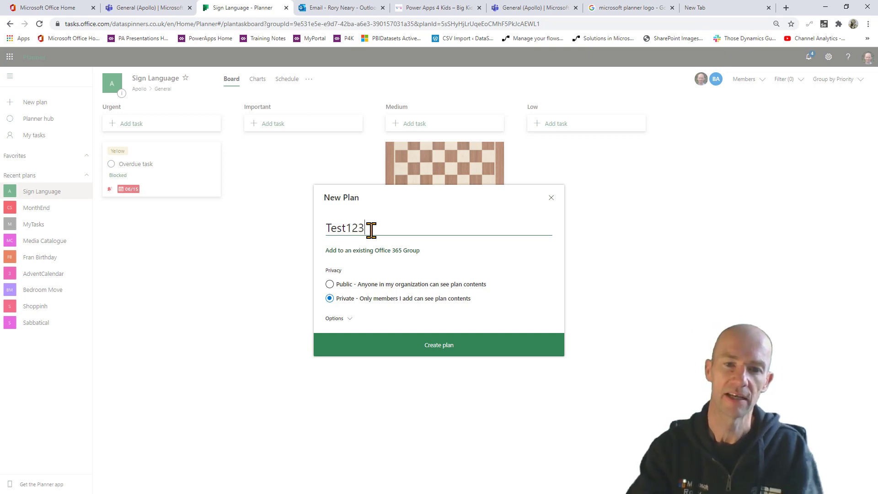
click(334, 287)
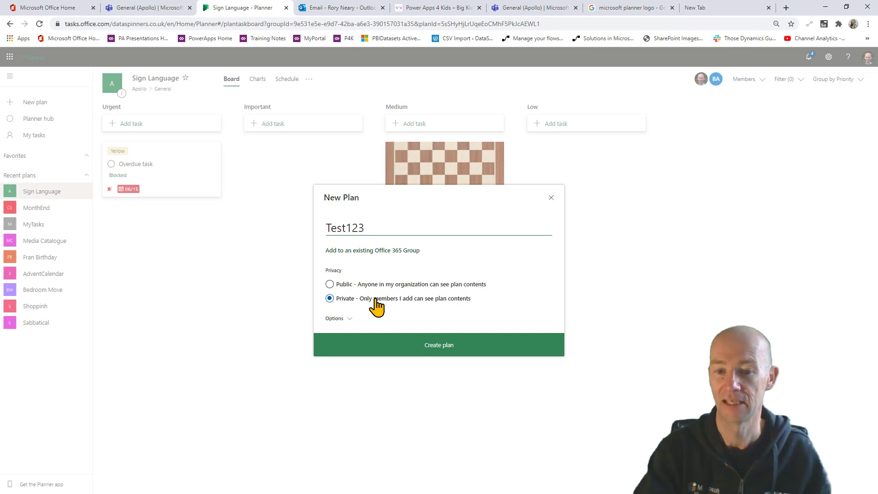
click(347, 319)
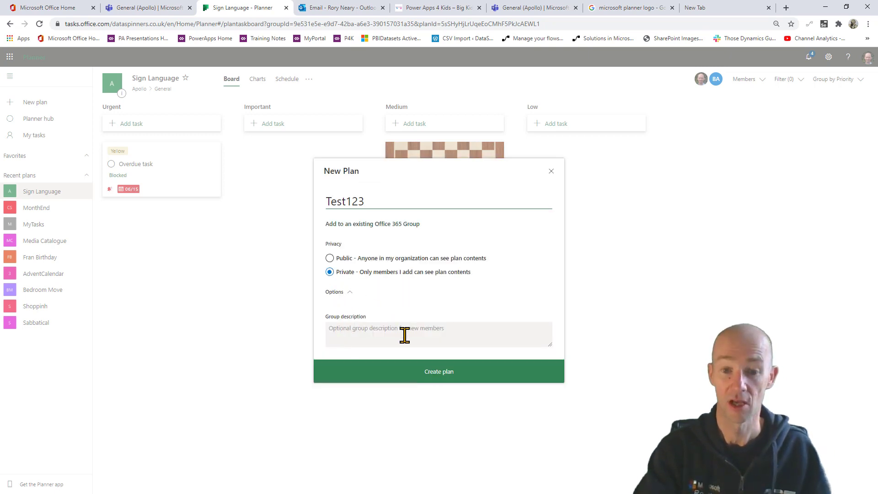
click(426, 379)
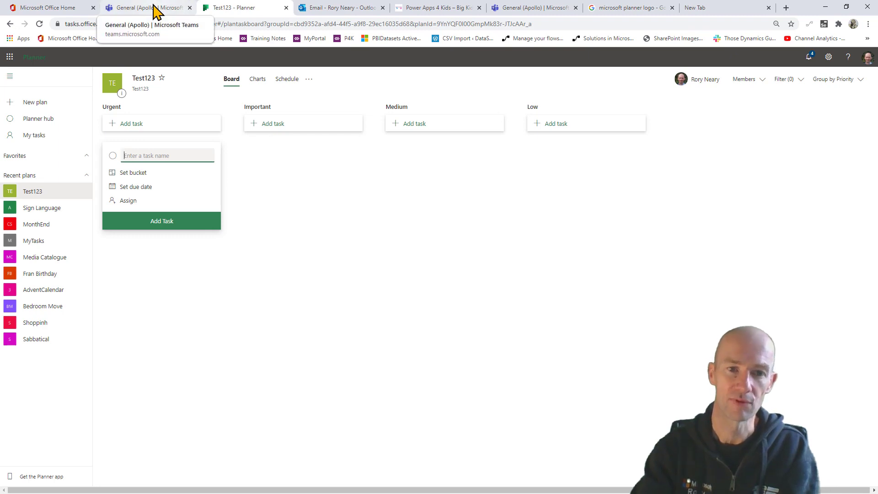
- Switch to Microsoft Teams, start adding a Planner tab to Apollo's General channel by searching for "pl", and list the team's existing plans
click(155, 8)
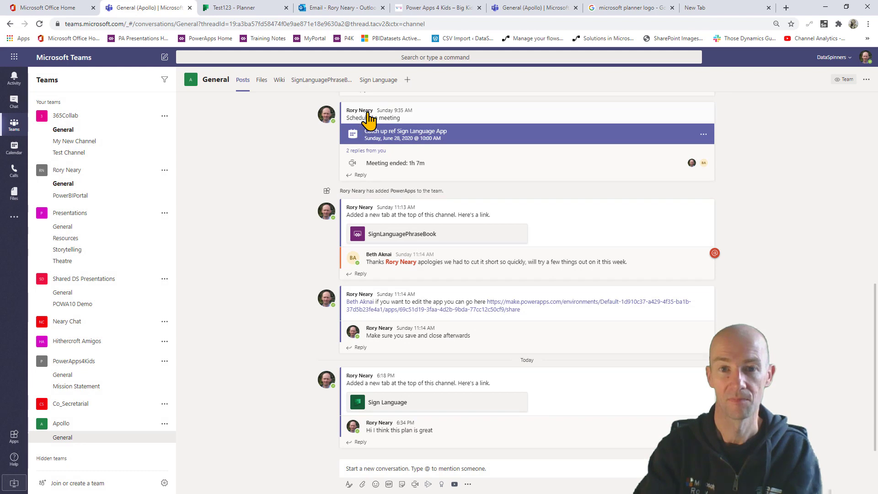
click(406, 81)
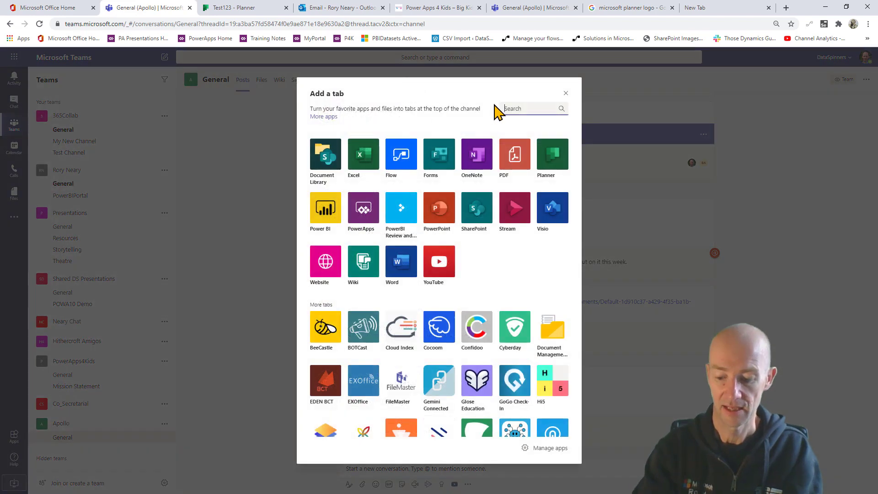
click(501, 108)
text(pl)
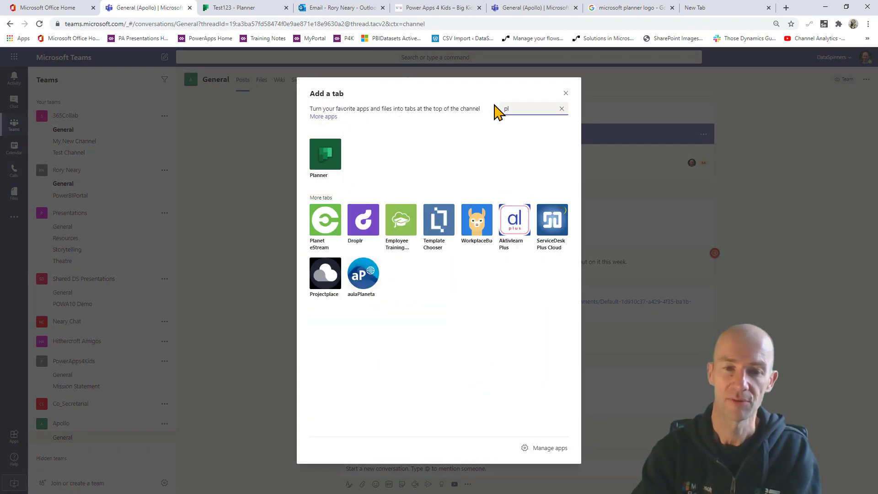
click(321, 156)
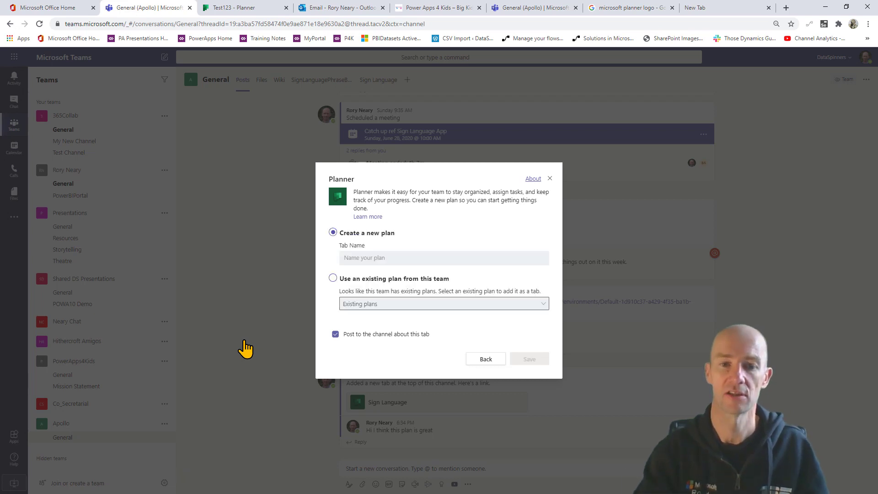
click(332, 277)
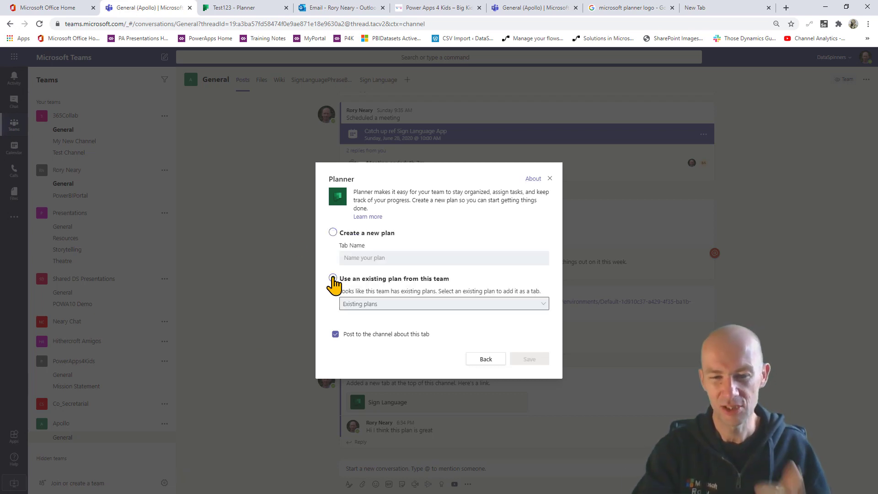
click(391, 305)
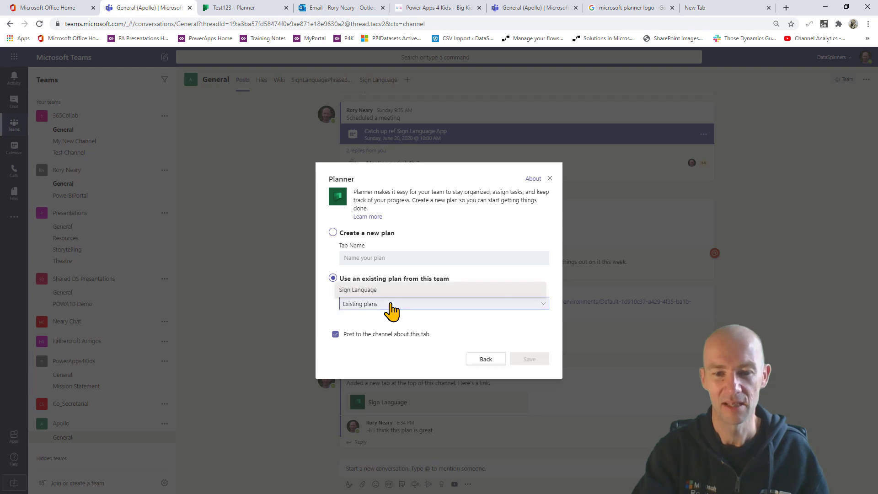